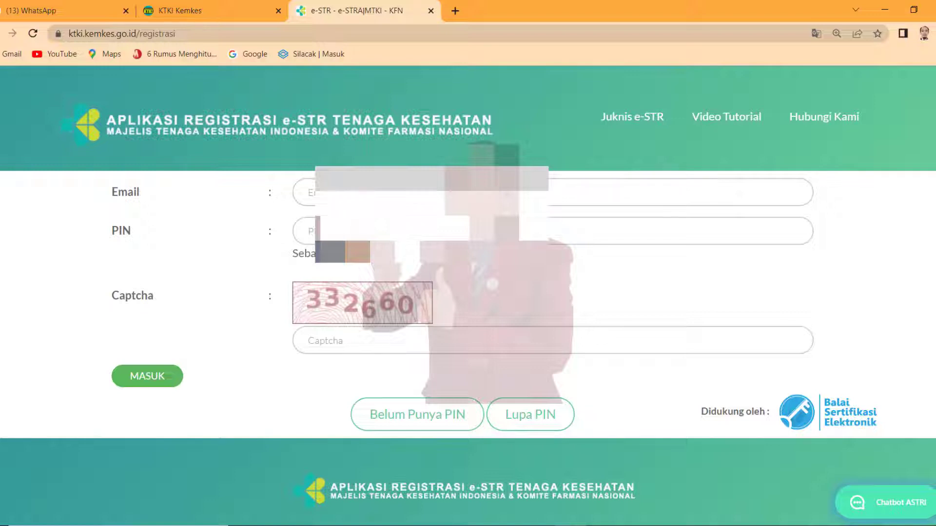
- Log in to e-STR with the account email, PIN and the displayed captcha digits
left_click(312, 193)
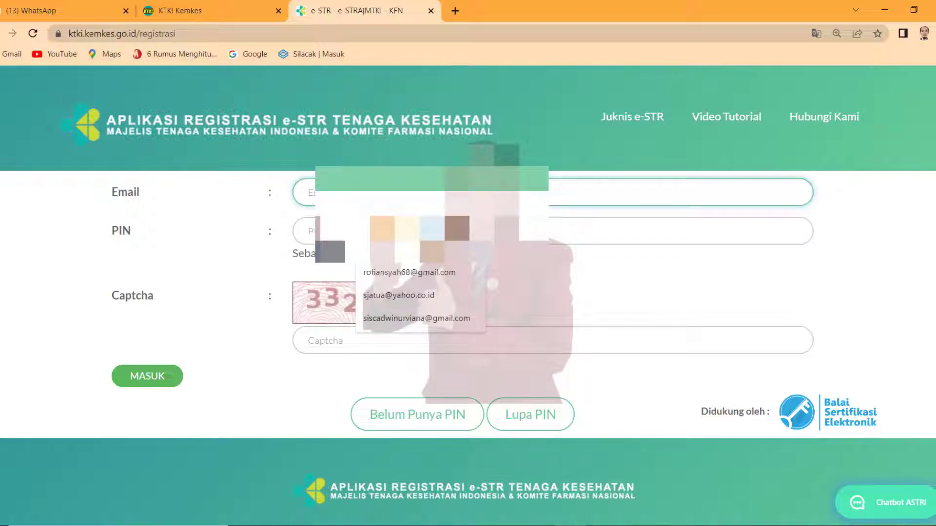
type("si")
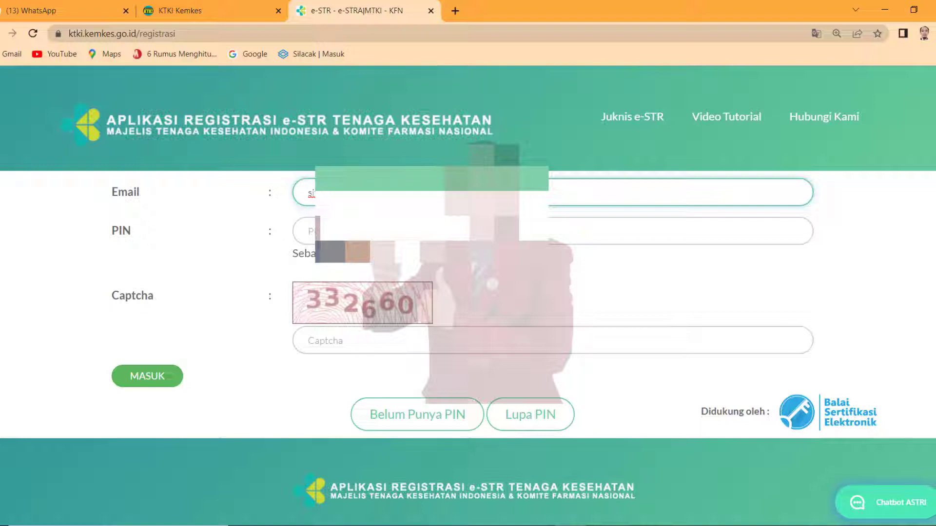
left_click(308, 230)
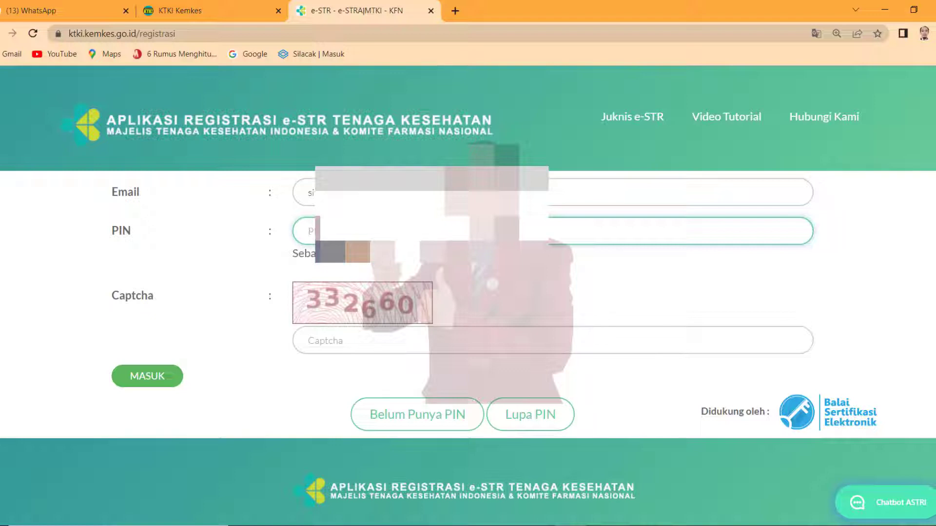
type("ba")
left_click(384, 344)
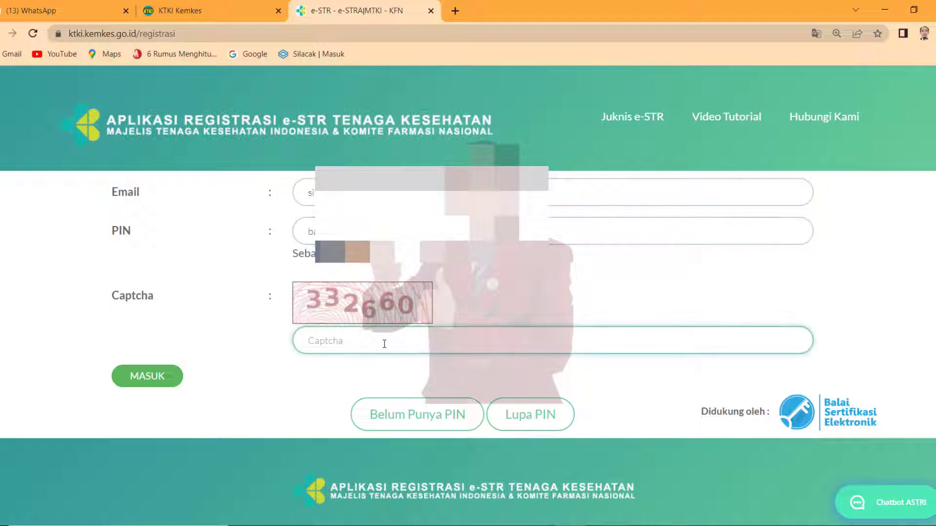
left_click(139, 381)
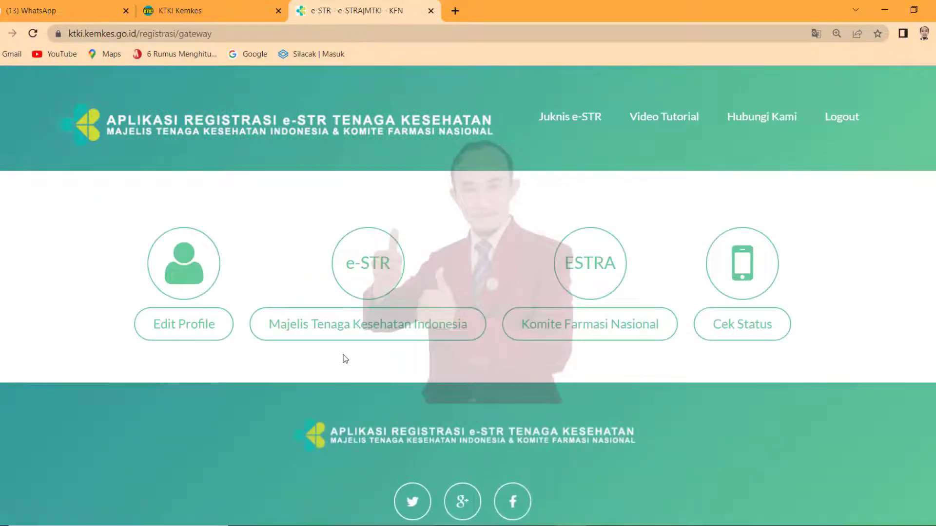
- Choose Majelis Tenaga Kesehatan Indonesia, then Registrasi Ulang and Perpanjangan
left_click(340, 324)
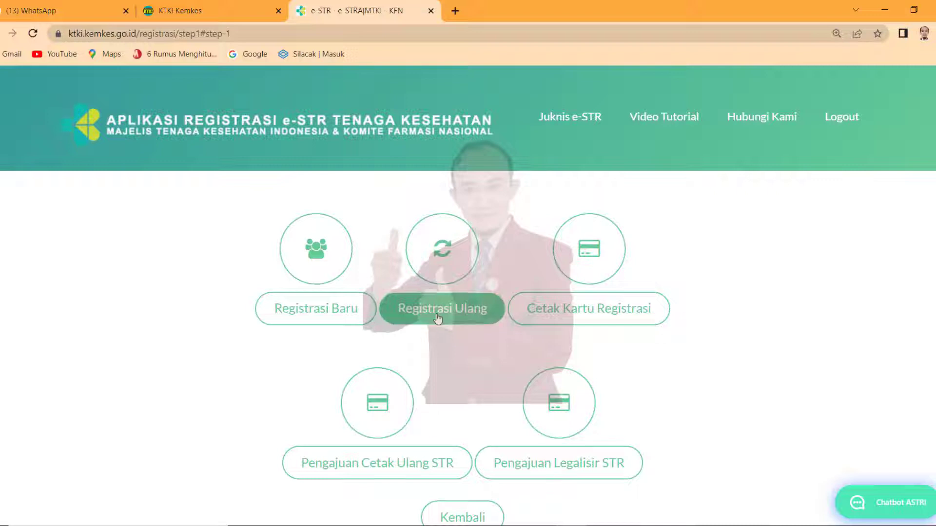
left_click(438, 318)
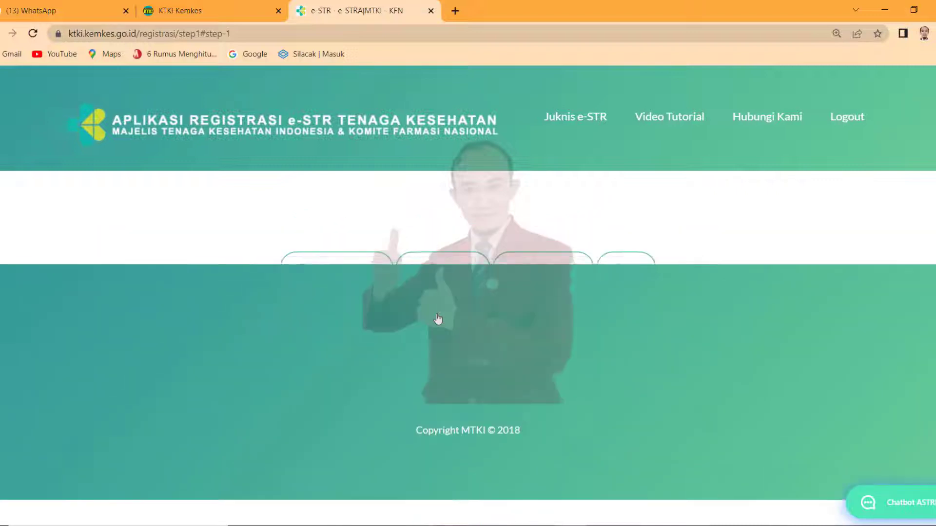
left_click(318, 270)
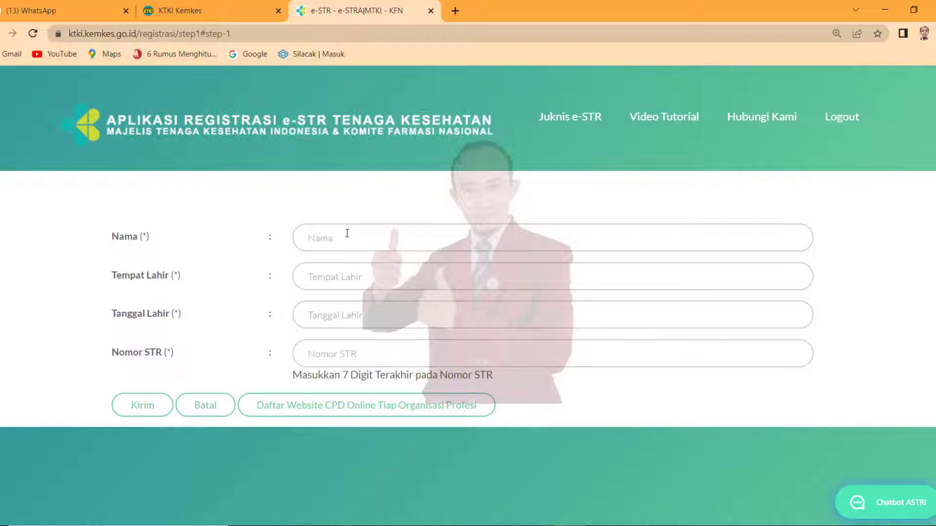
- Enter the STR holder's full name and birthplace
left_click(345, 235)
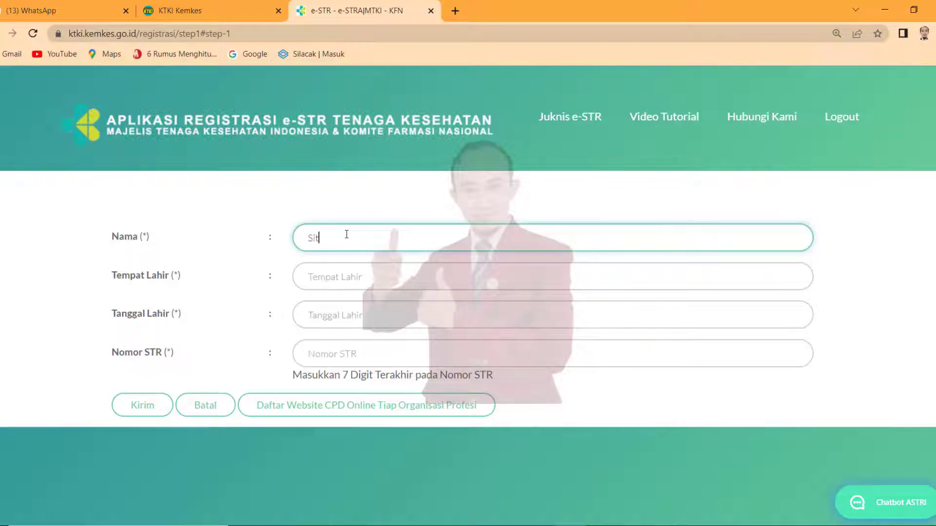
left_click(359, 279)
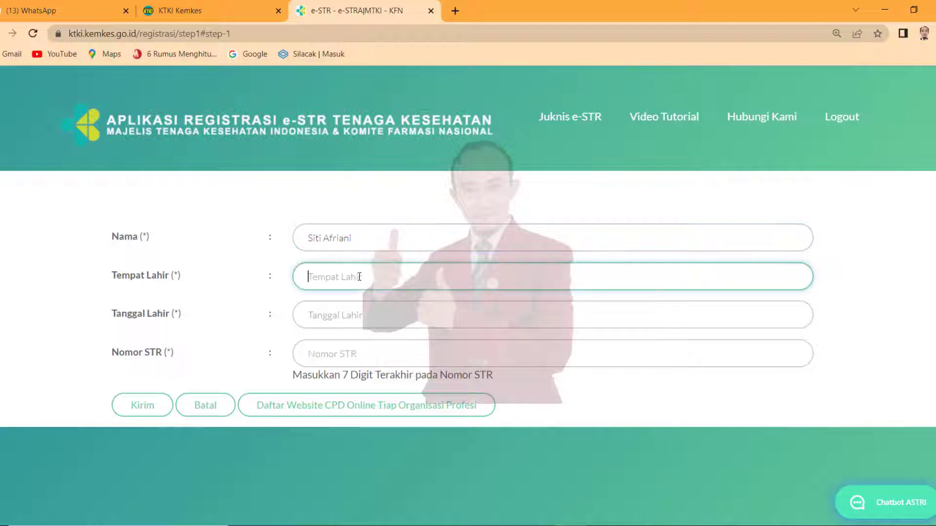
type("Kisaran")
- Pick the birth date in the calendar and enter the last digits of the STR number
left_click(366, 314)
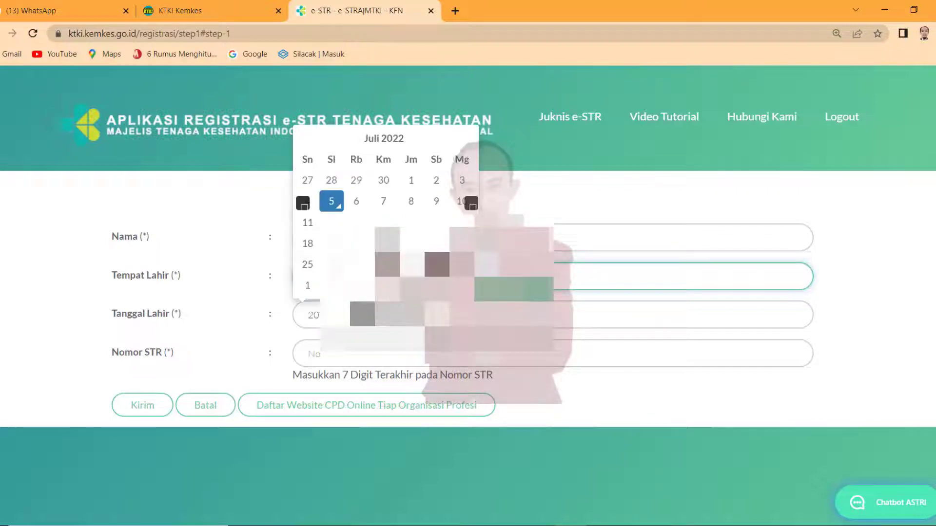
left_click(388, 140)
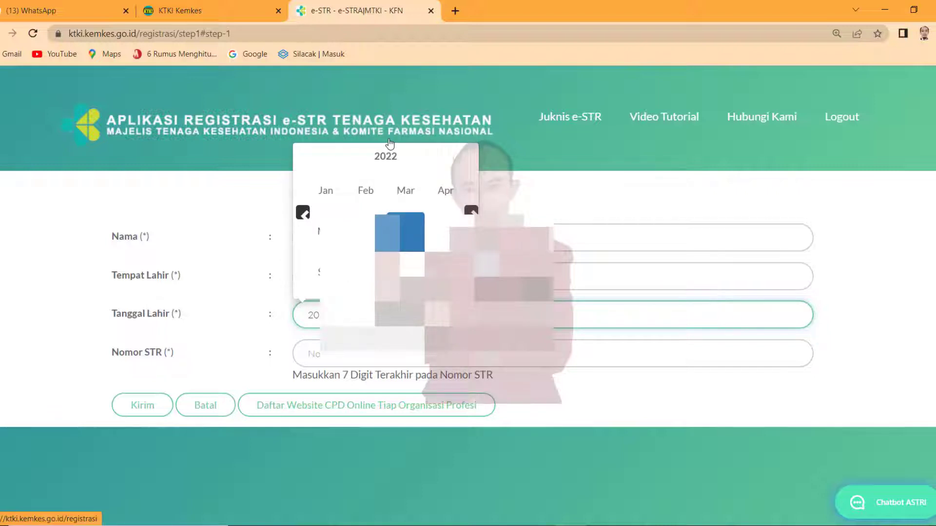
left_click(383, 161)
left_click(303, 212)
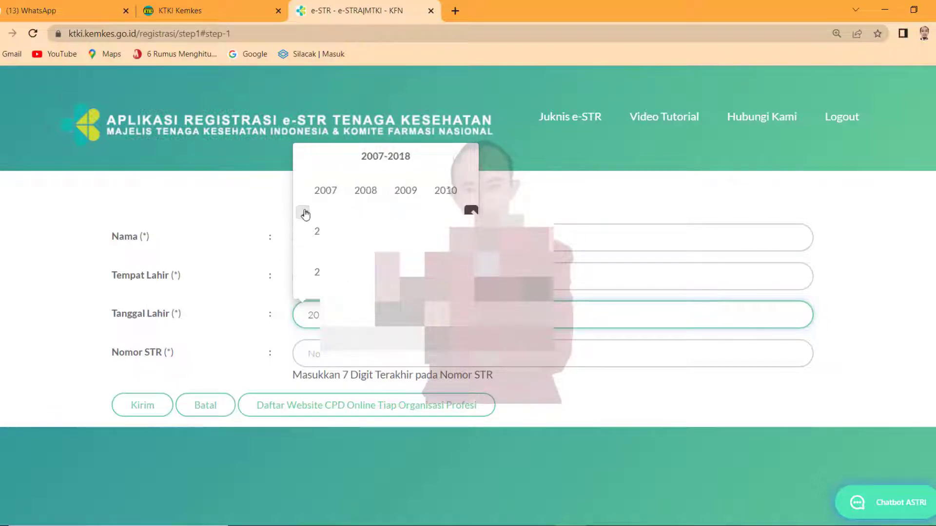
left_click(303, 213)
left_click(303, 213)
left_click(303, 212)
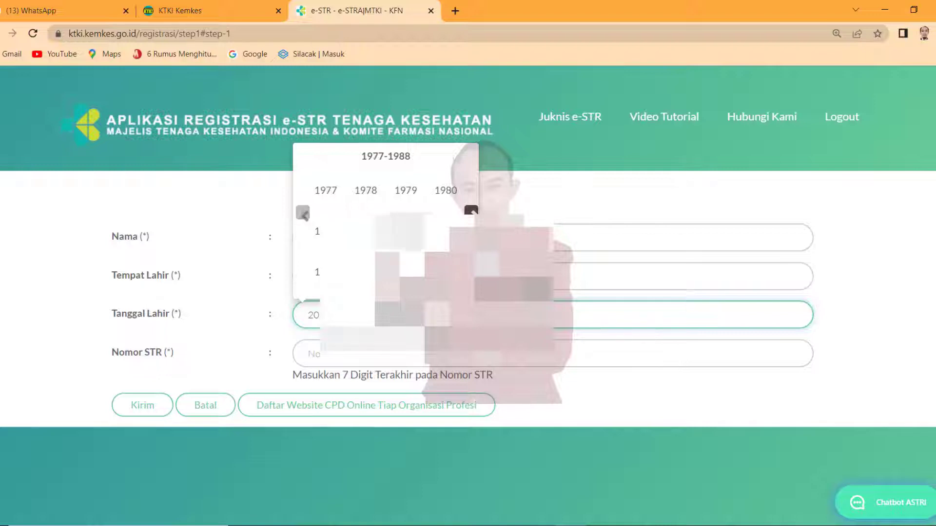
left_click(445, 272)
left_click(437, 198)
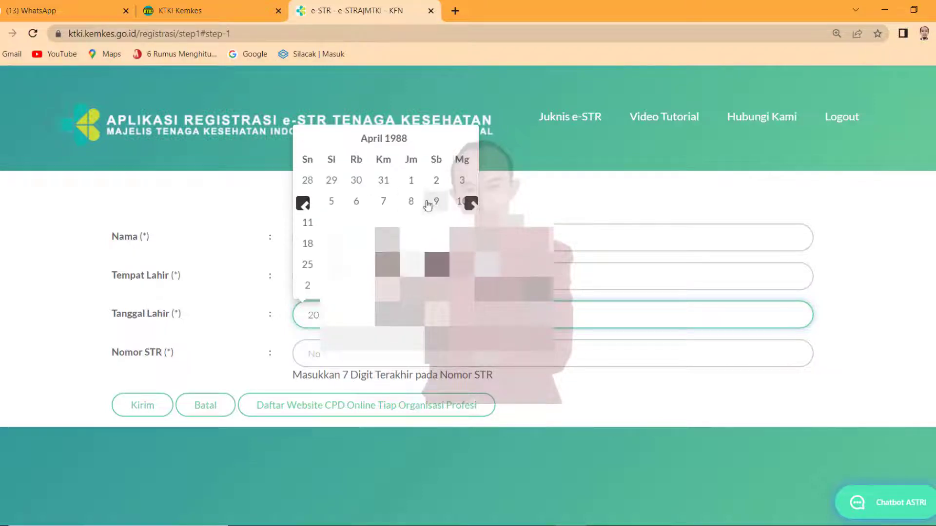
left_click(428, 204)
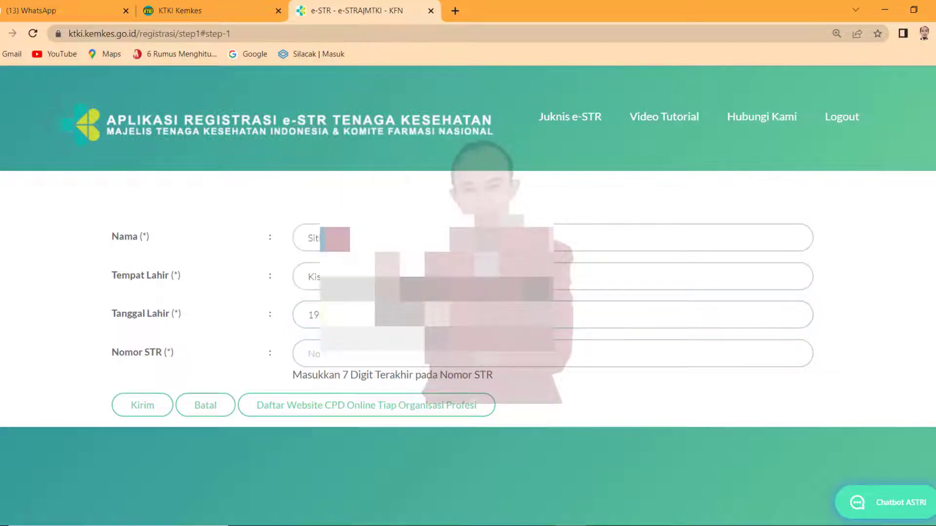
left_click(308, 354)
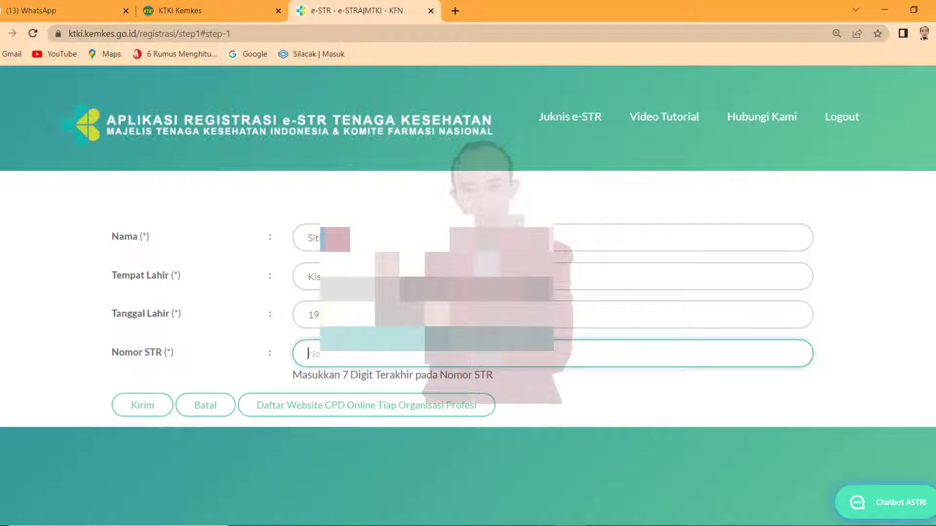
type("08")
- Submit the identity details, continue past the letter with Lanjut and Mulai, then choose the Pas Foto Resmi file
left_click(142, 412)
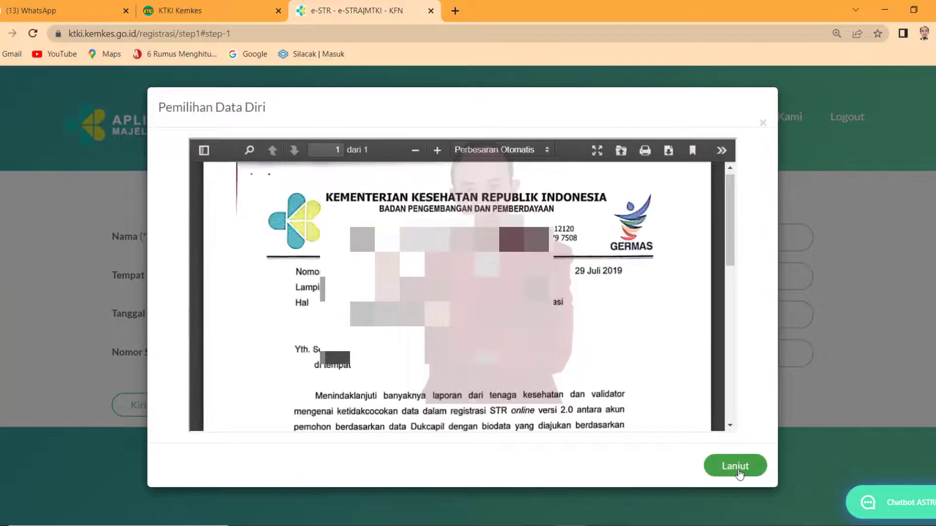
left_click(739, 473)
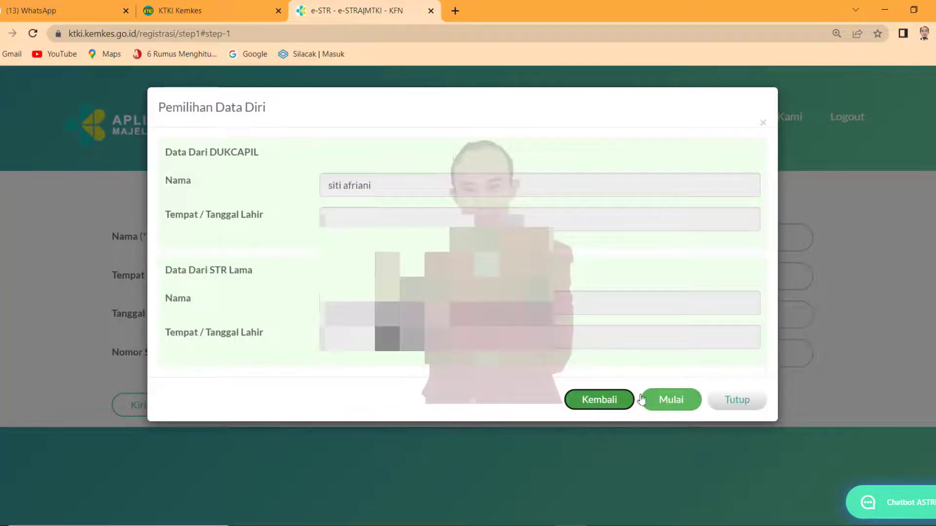
left_click(668, 398)
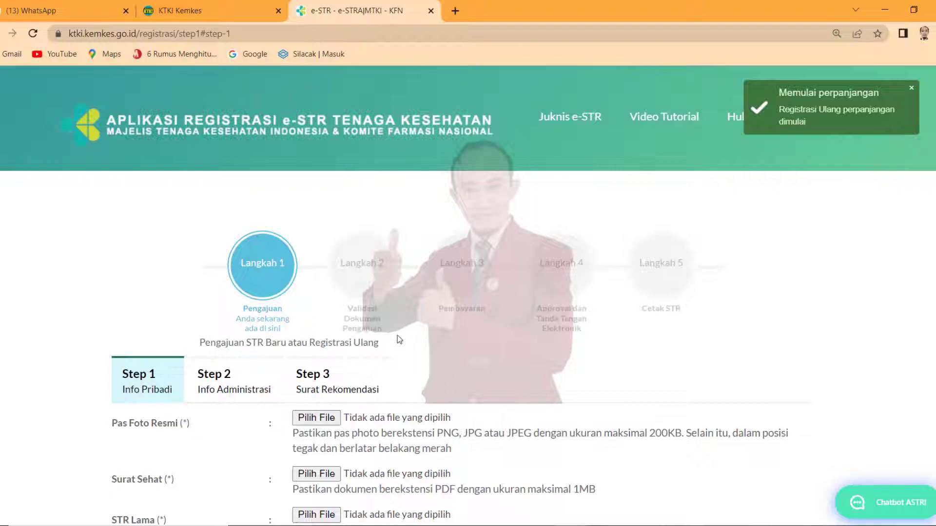
scroll(399, 340, "down", 1)
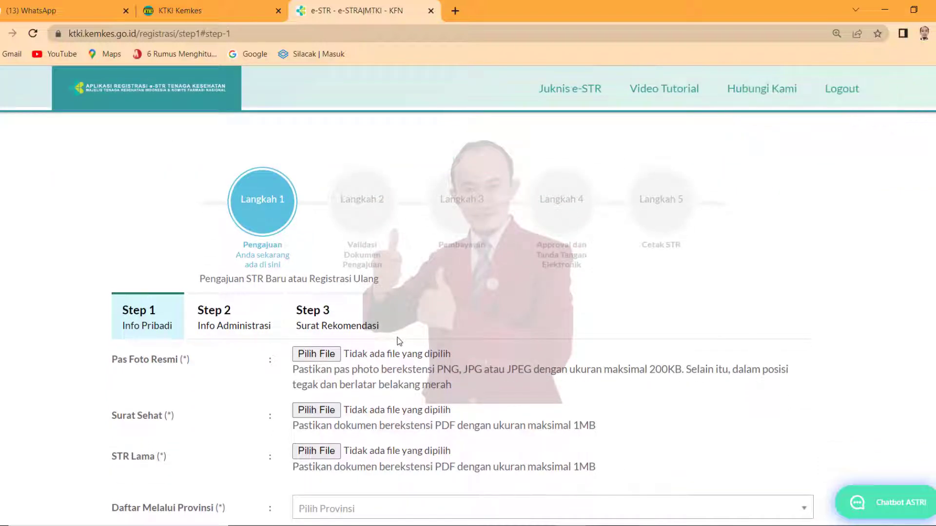
left_click(327, 355)
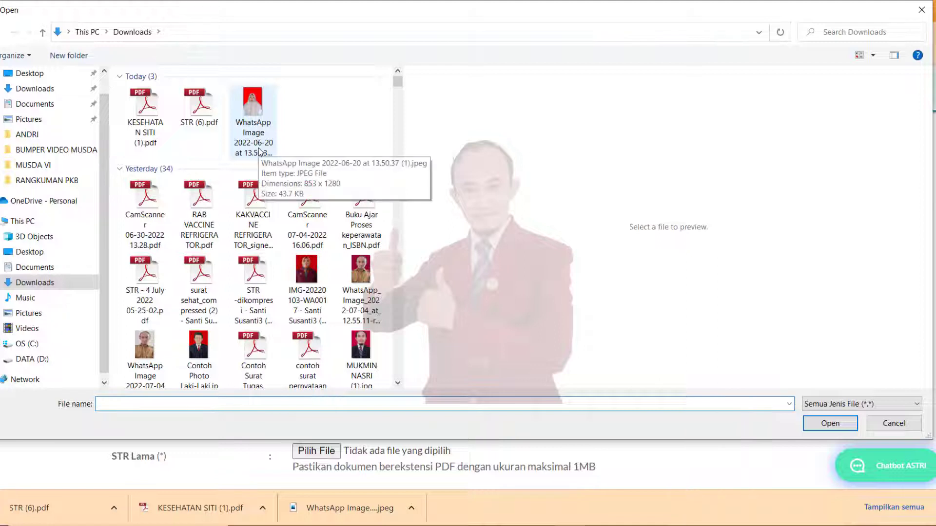
- Attach the red-background portrait as the official photo and the health certificate PDF as Surat Sehat
left_click(260, 152)
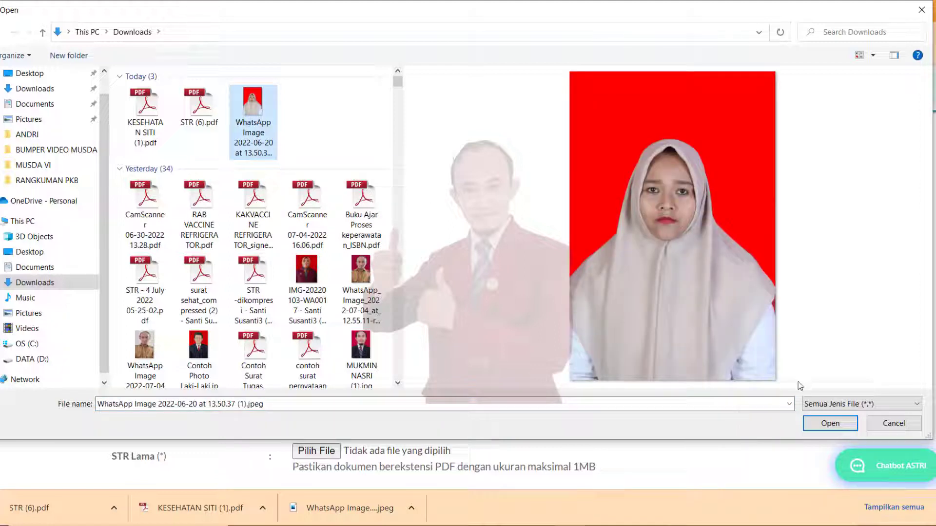
left_click(830, 424)
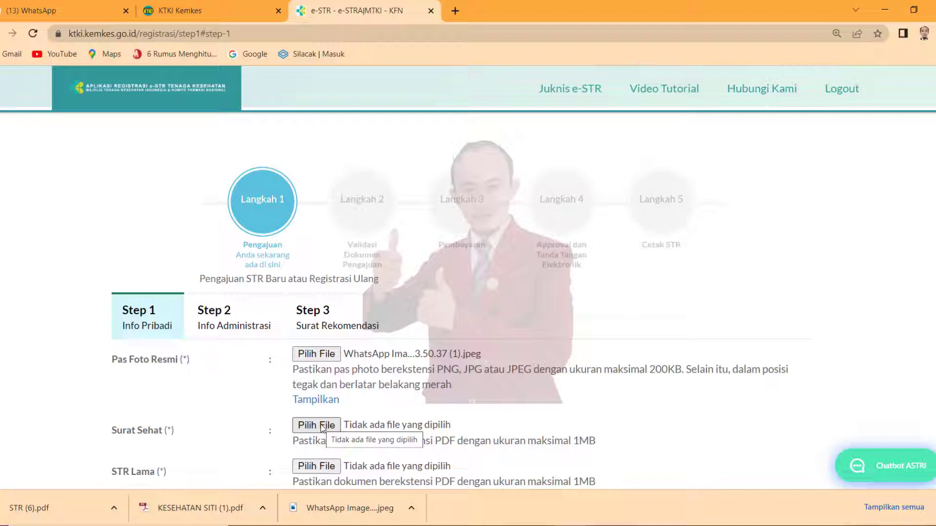
left_click(321, 426)
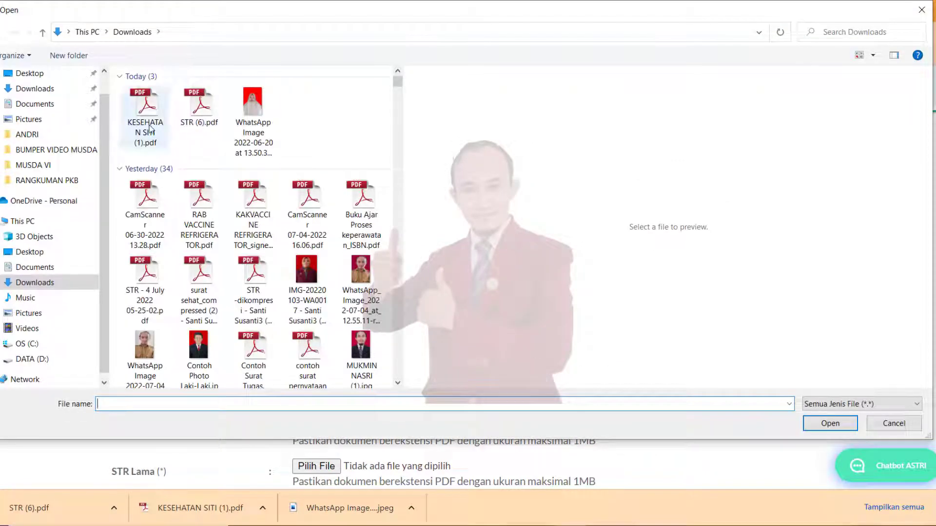
left_click(150, 129)
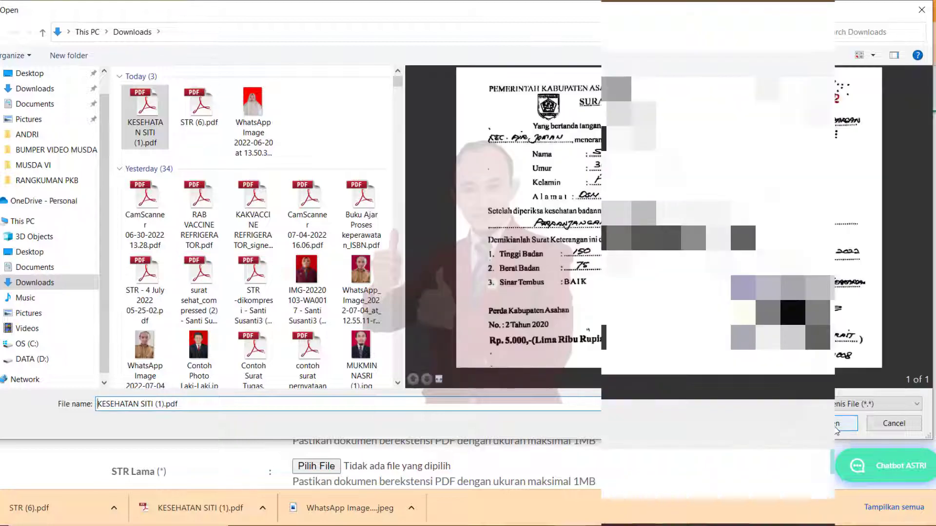
left_click(836, 424)
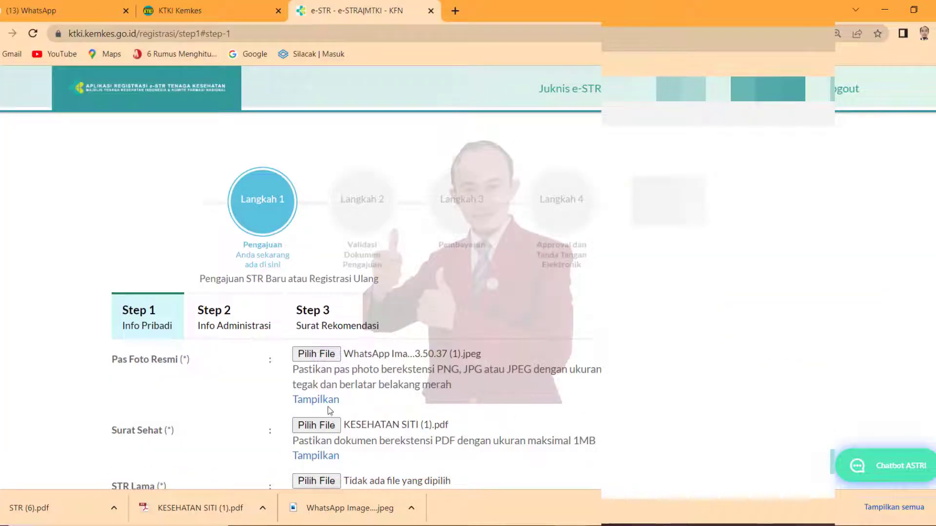
- Attach STR (6).pdf from Downloads as the STR Lama document
left_click(316, 481)
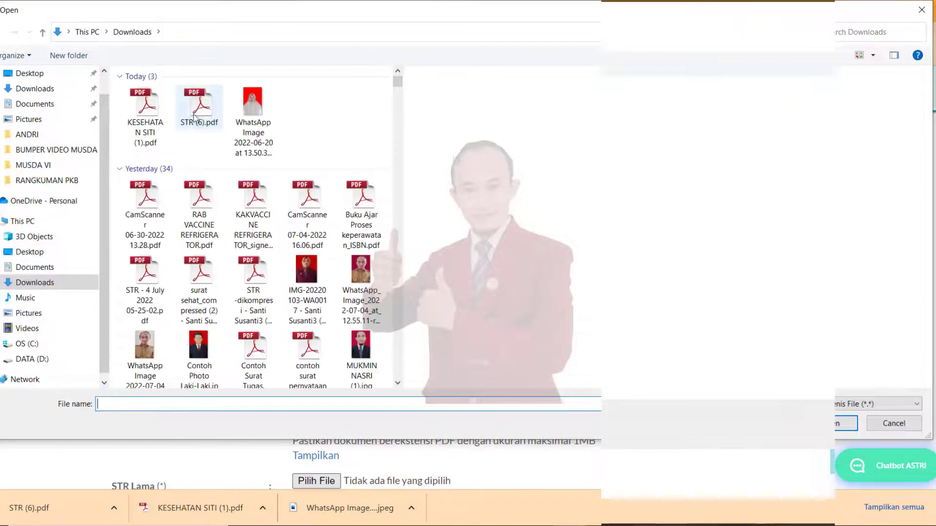
left_click(195, 117)
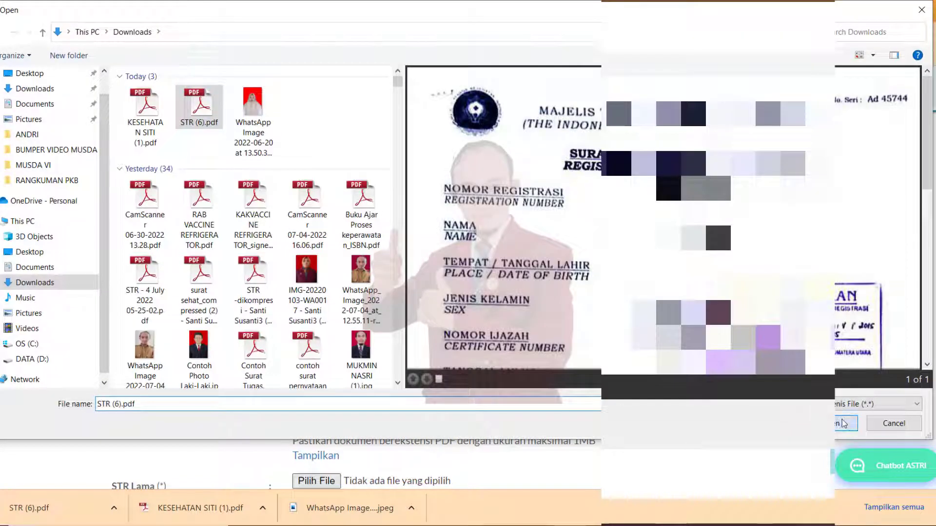
left_click(843, 423)
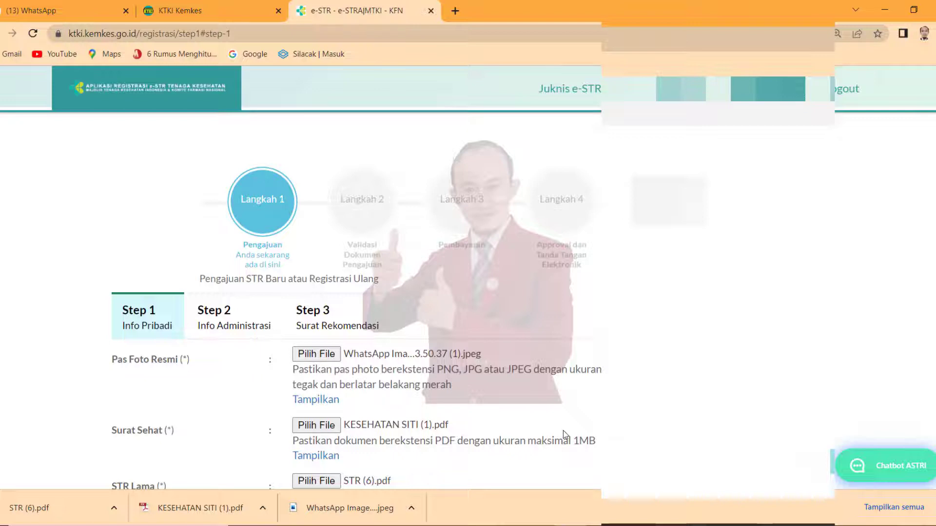
scroll(563, 430, "down", 6)
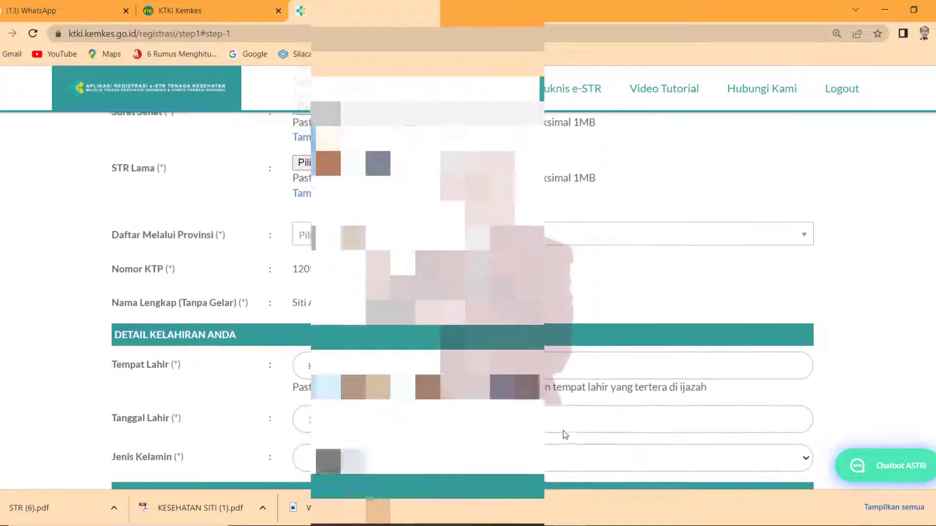
- Set the registration province to the matching SU province
scroll(563, 431, "down", 1)
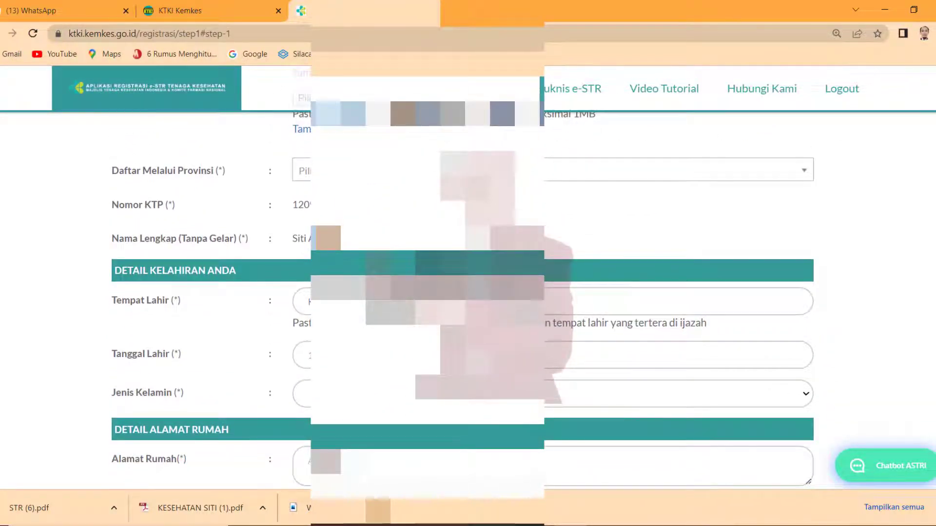
left_click(556, 169)
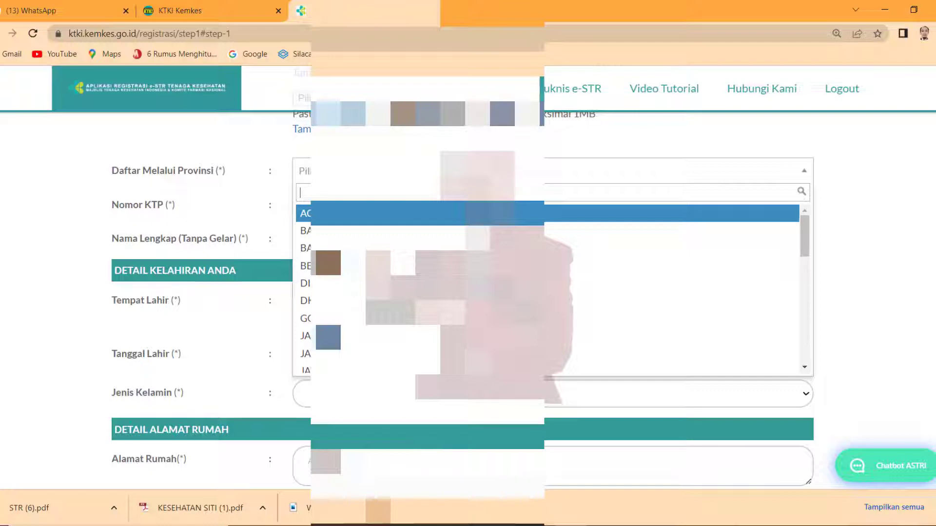
type("su")
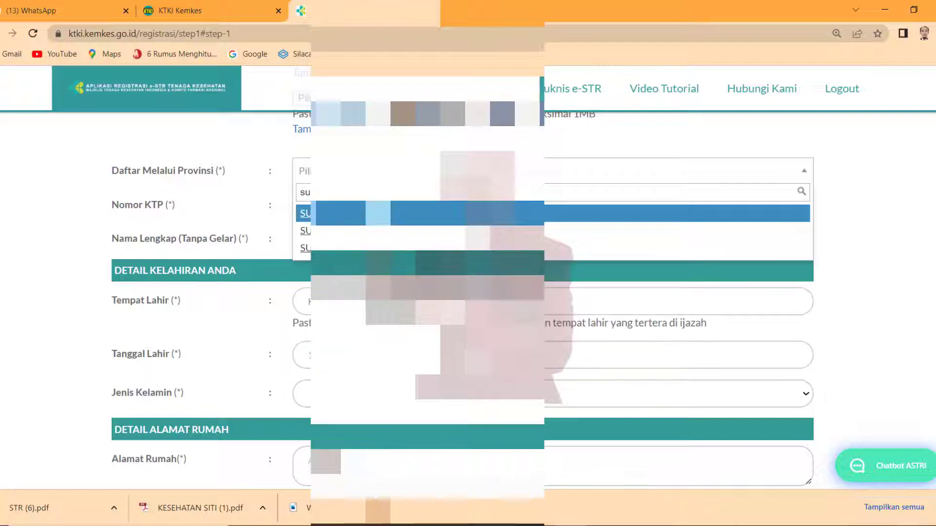
key("Down")
key("Down")
key("Return")
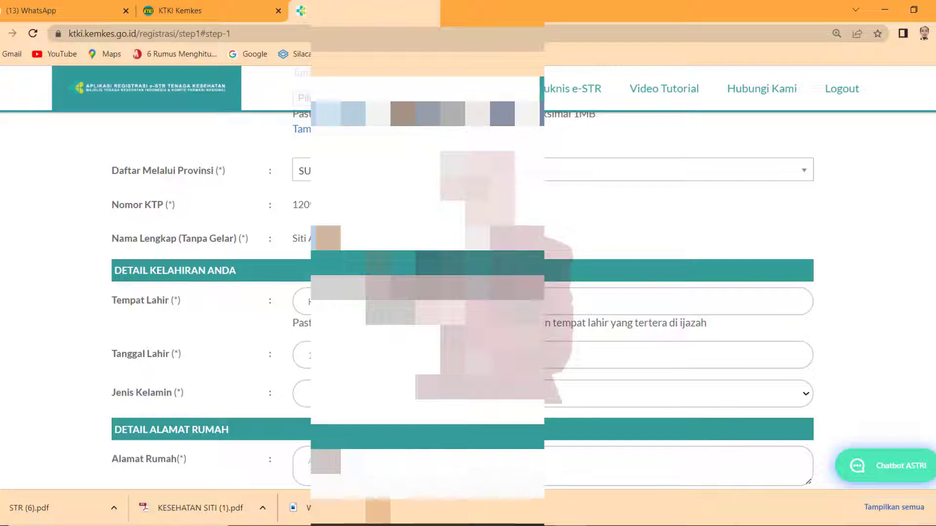
scroll(462, 283, "down", 5)
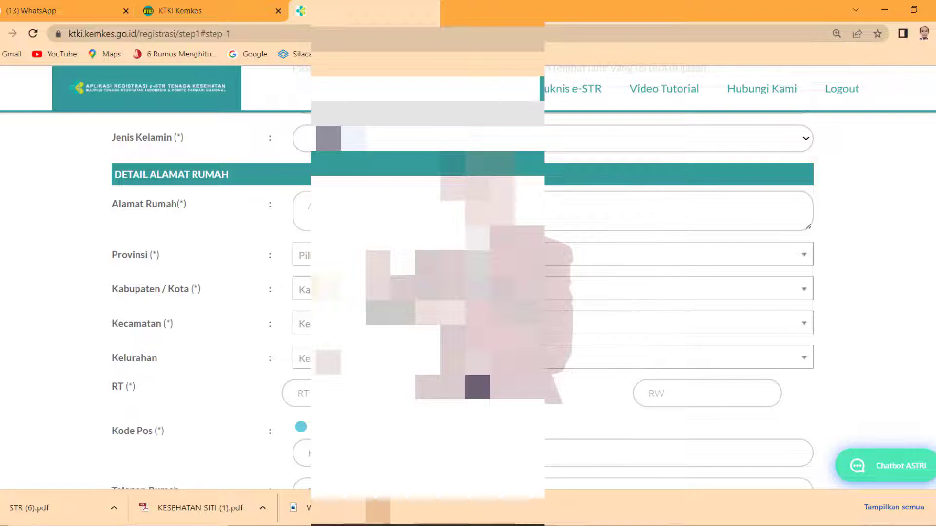
- Fill in the home address, choose the SUM-matching home province and the first regency/city
left_click(307, 206)
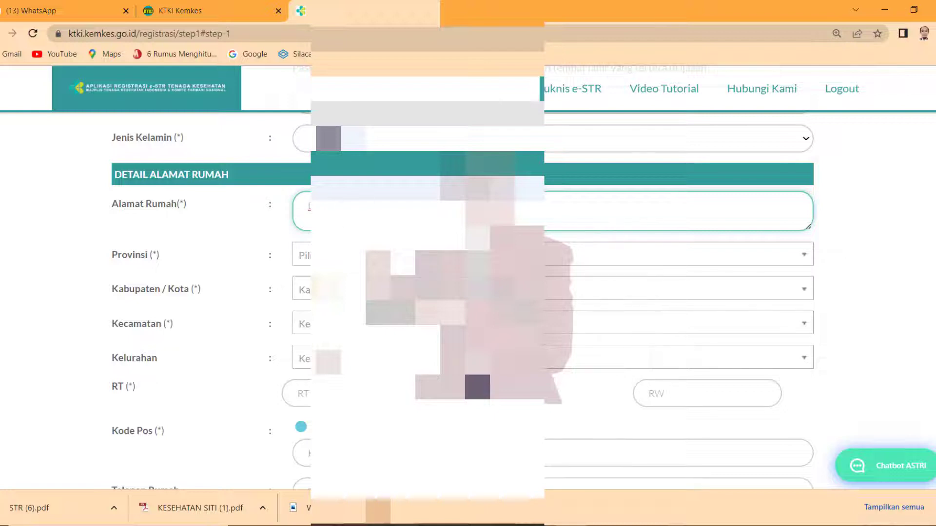
key("Tab")
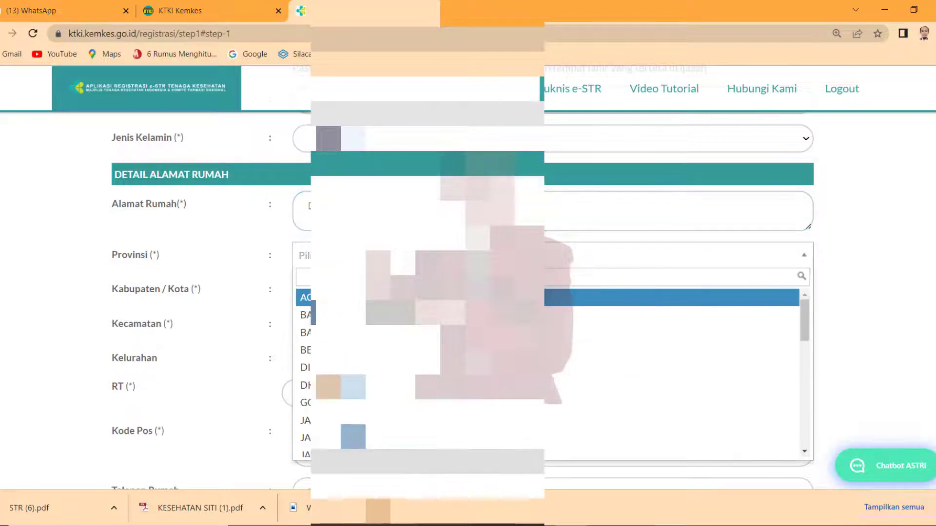
type("SUM")
key("Down")
key("Down")
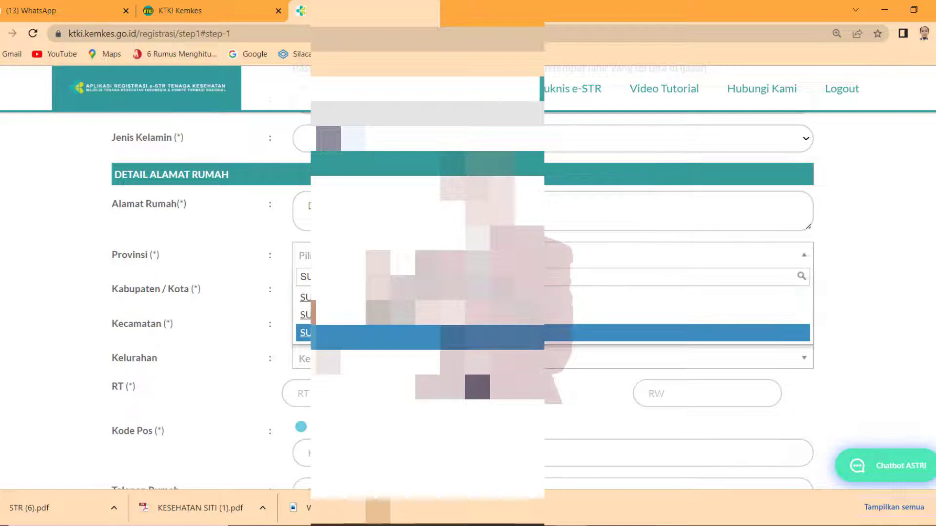
key("Return")
key("Tab")
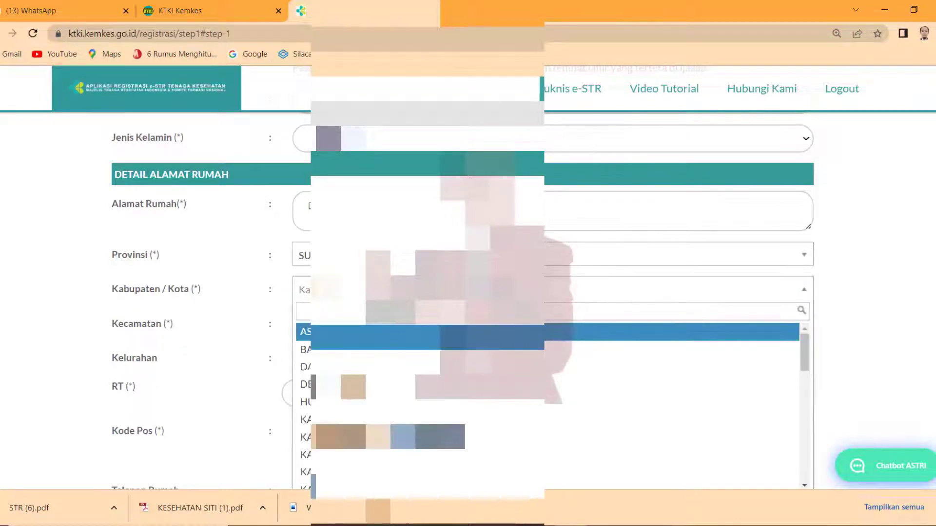
key("Return")
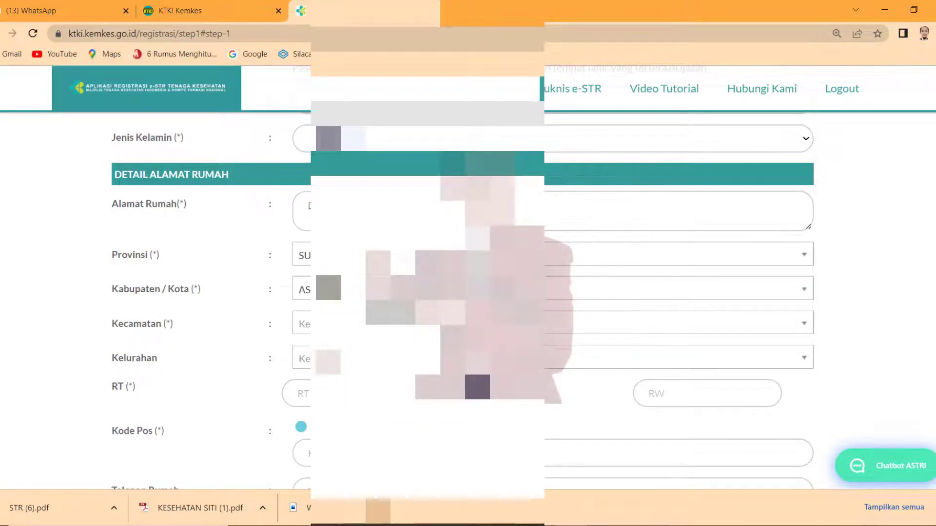
- Select the fifth district and the village matching 'BI' in the kelurahan search
key("Tab")
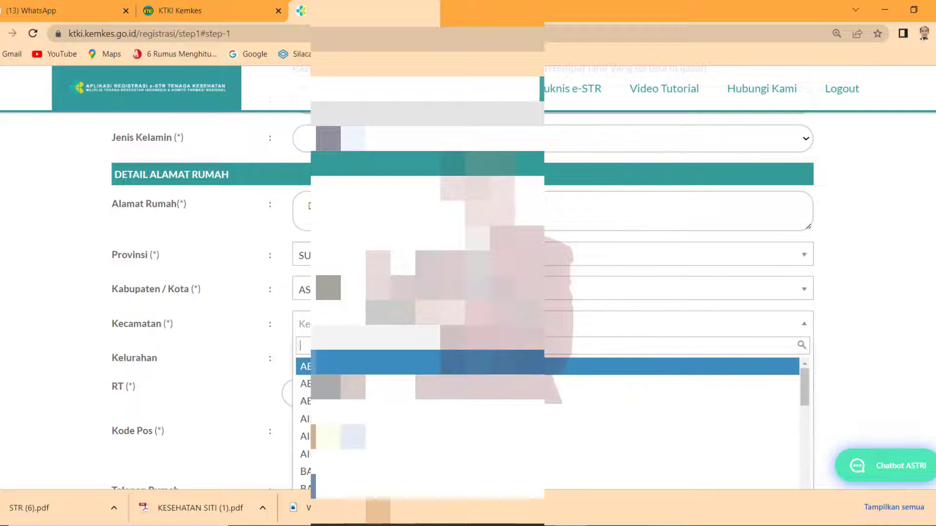
key("Down")
key("Down")
key("Down")
key("Down")
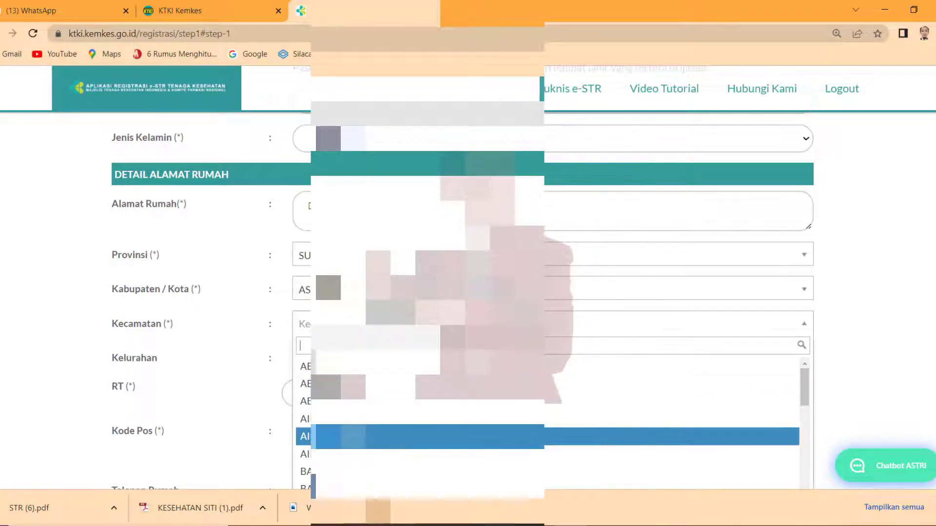
key("Return")
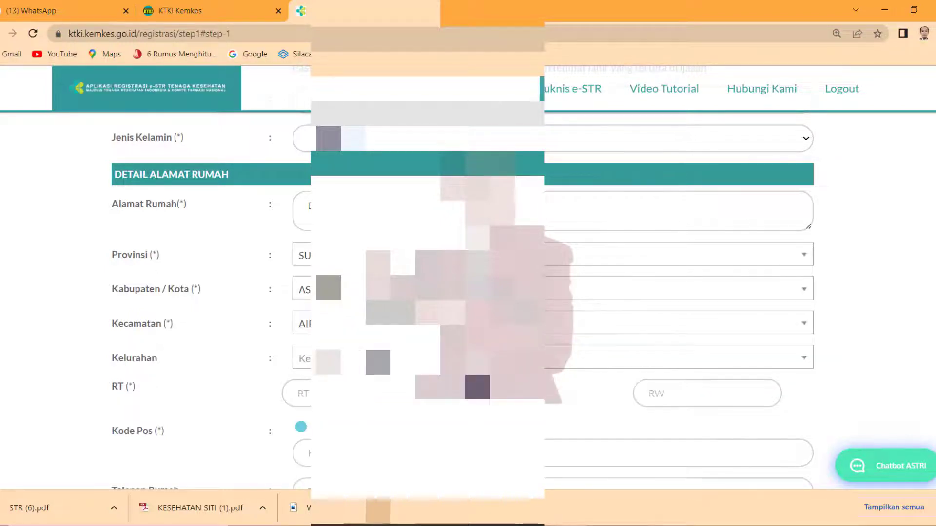
key("Tab")
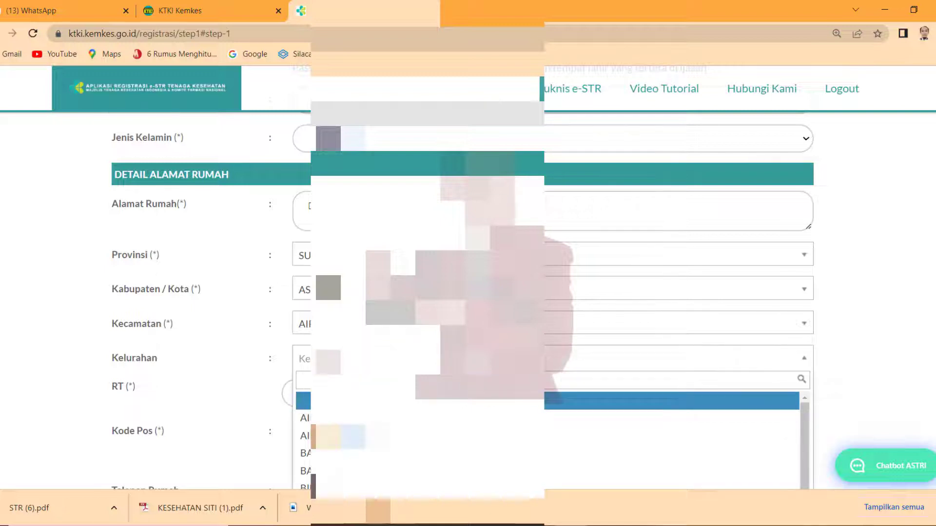
key("Down")
key("Down")
key("Down")
key("Down")
key("Down")
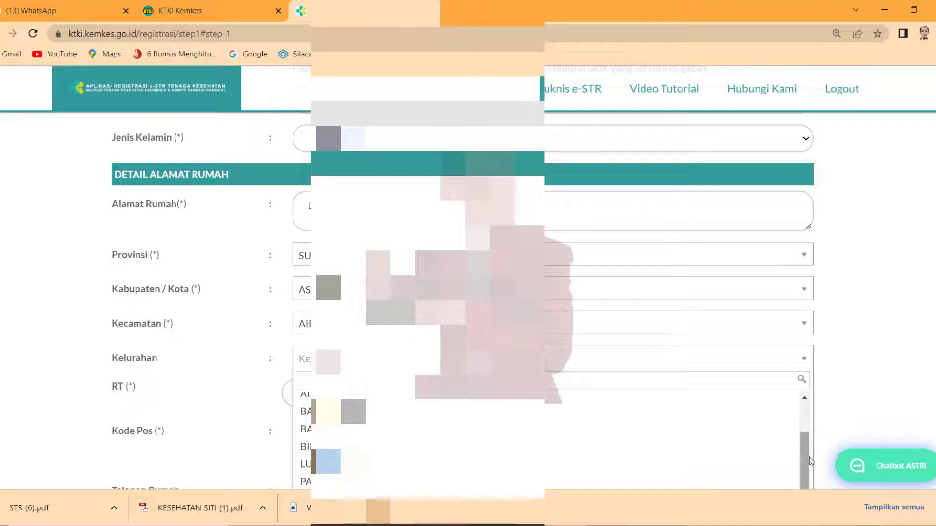
type("S")
key("Down")
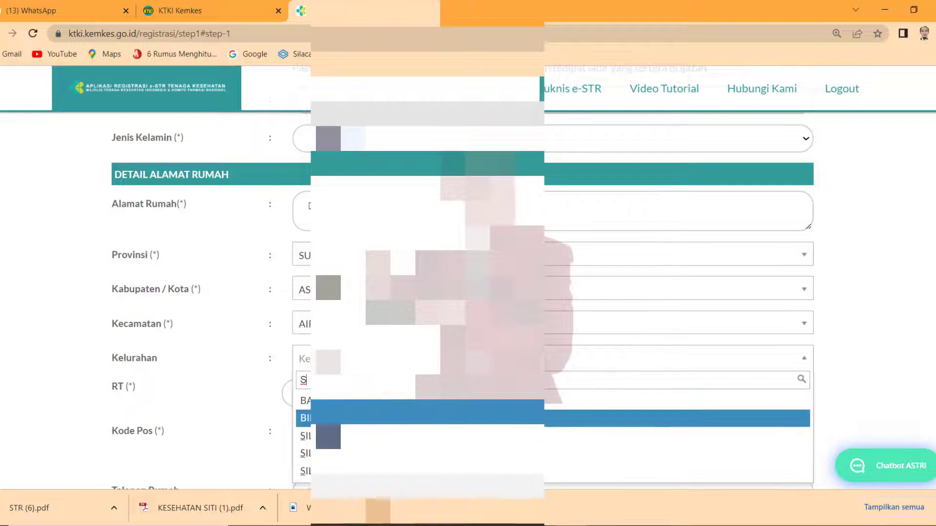
type("U")
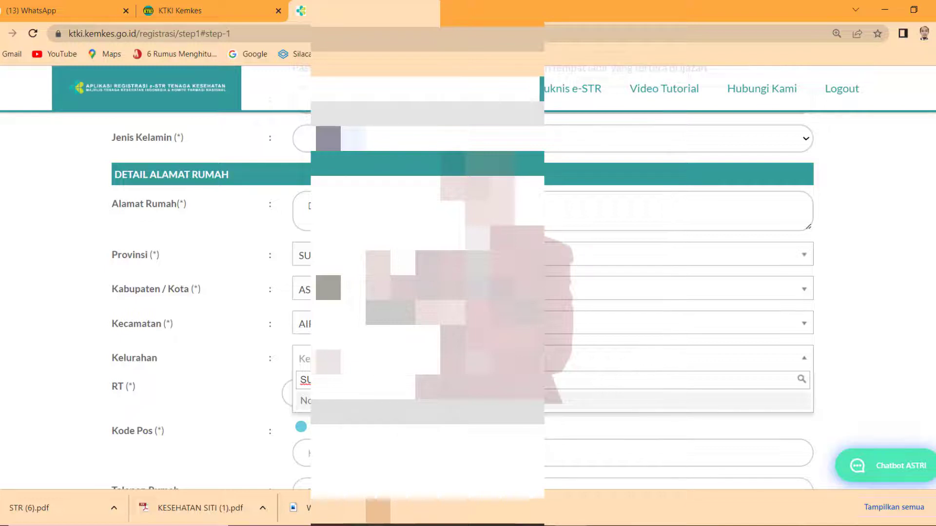
key("BackSpace")
key("BackSpace")
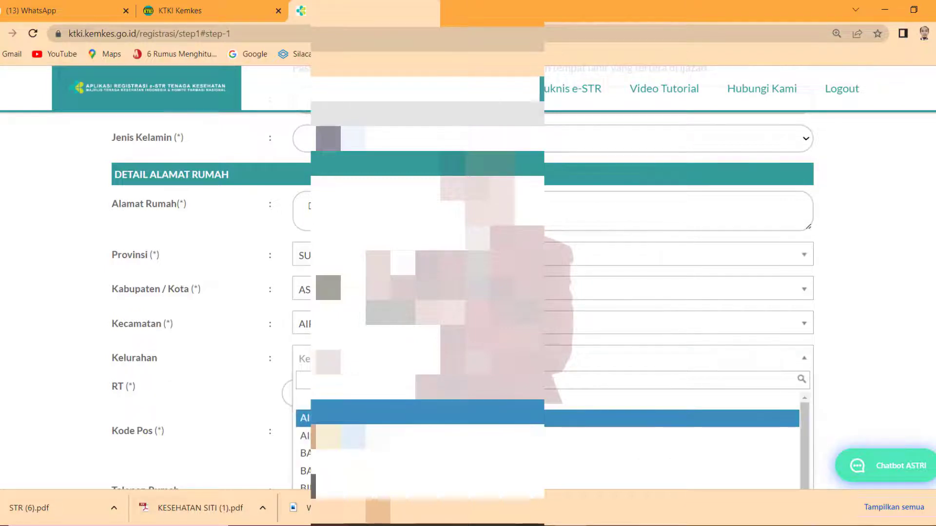
type("BI")
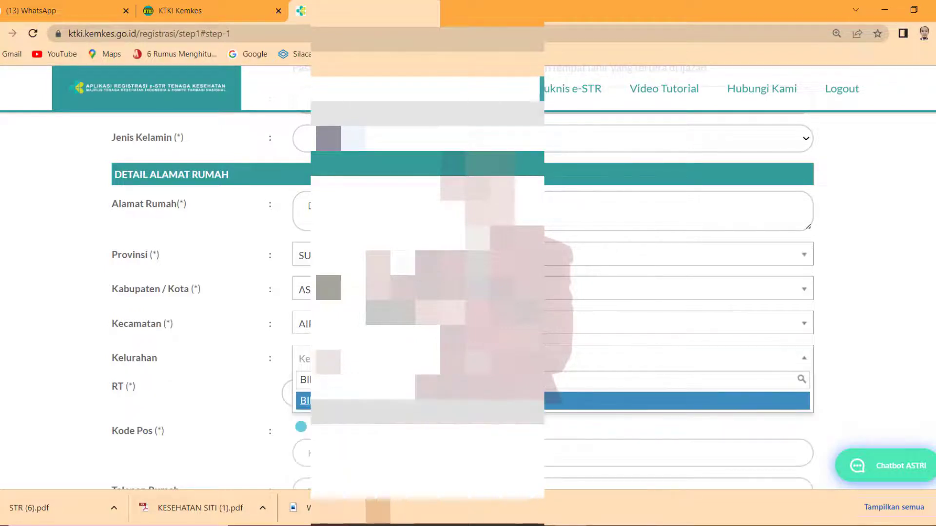
key("Return")
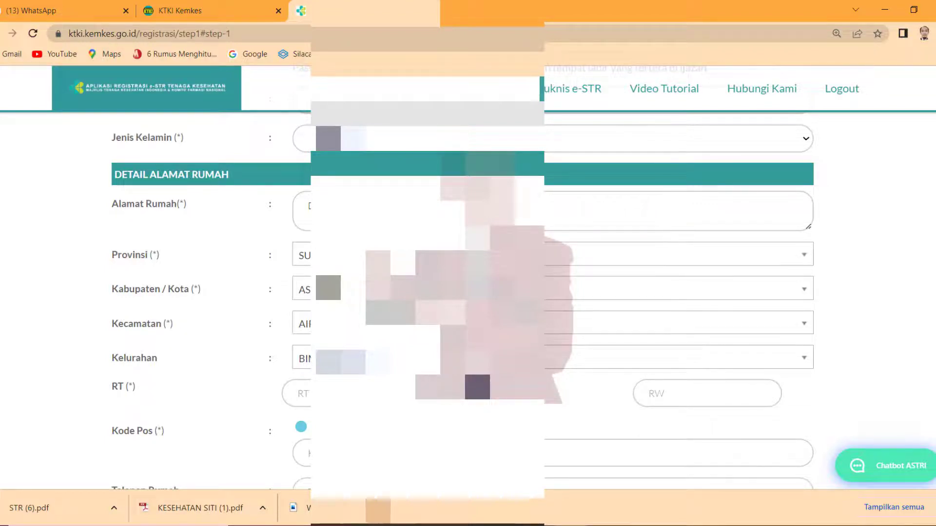
- Fill in the RT, RW, postal code and the mobile phone number
left_click(298, 394)
type("1")
left_click(653, 404)
type("00")
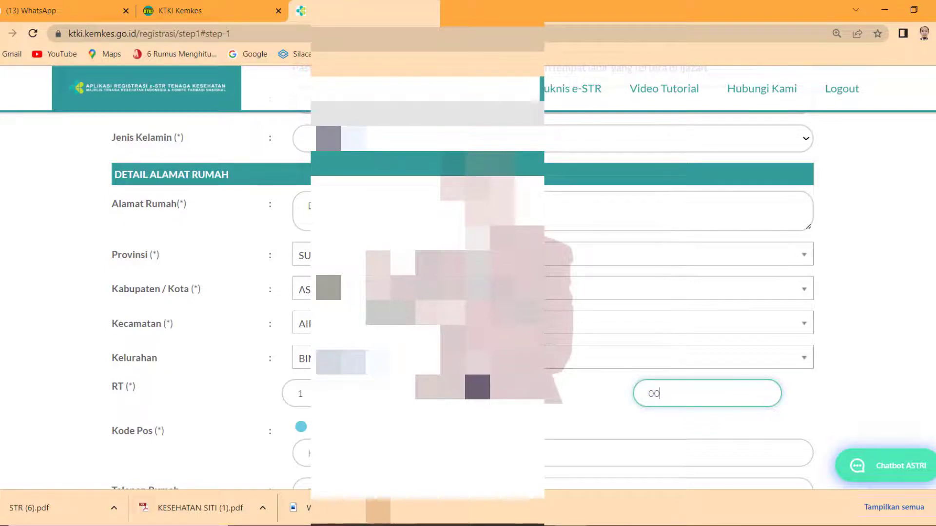
left_click(585, 453)
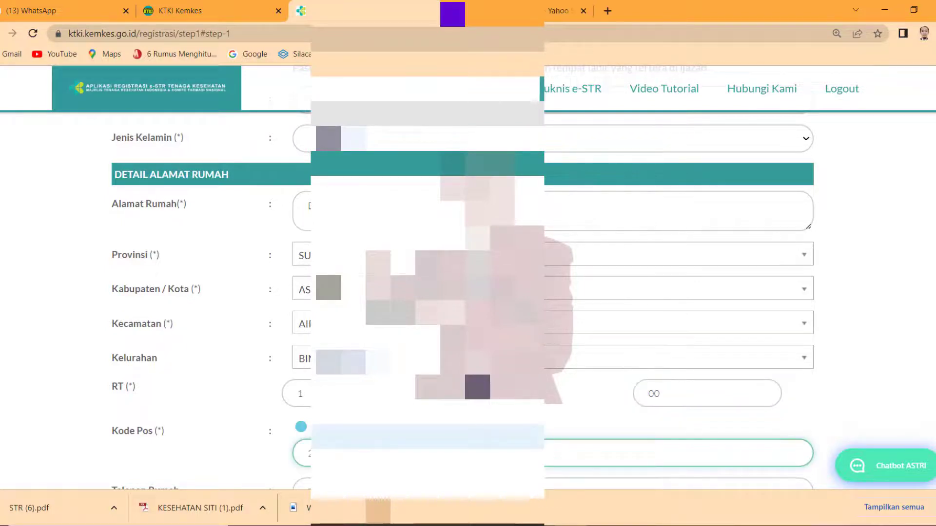
scroll(468, 292, "down", 3)
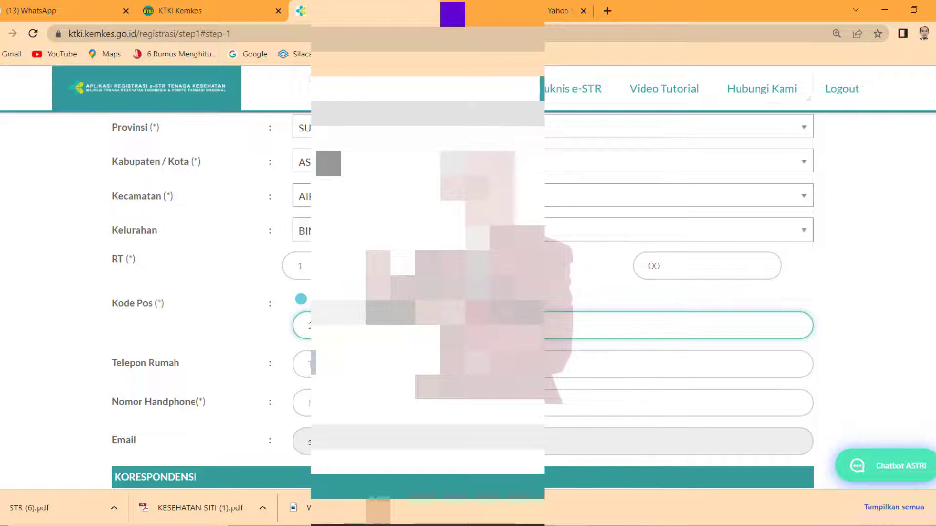
left_click(308, 403)
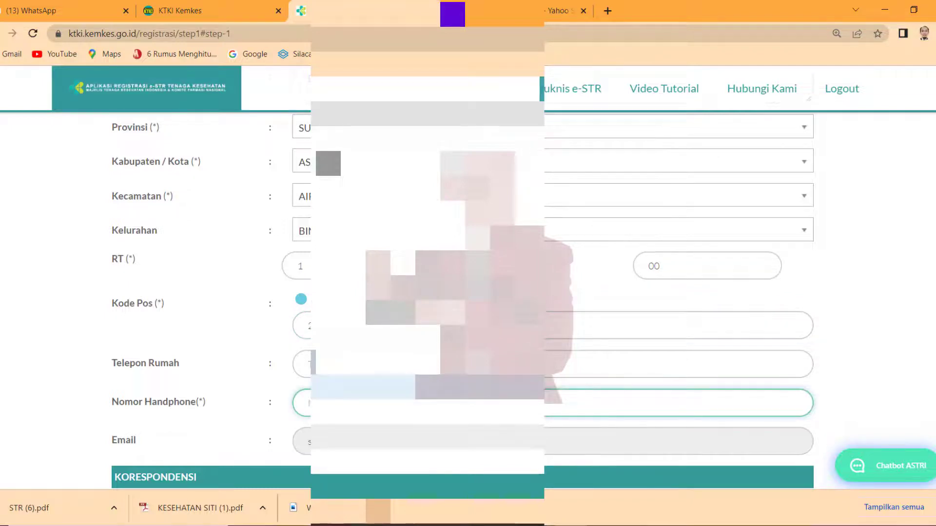
type("0")
- Tick 'Alamat Koresponden sama dengan alamat rumah' and save the personal data with Lanjut
scroll(468, 292, "down", 5)
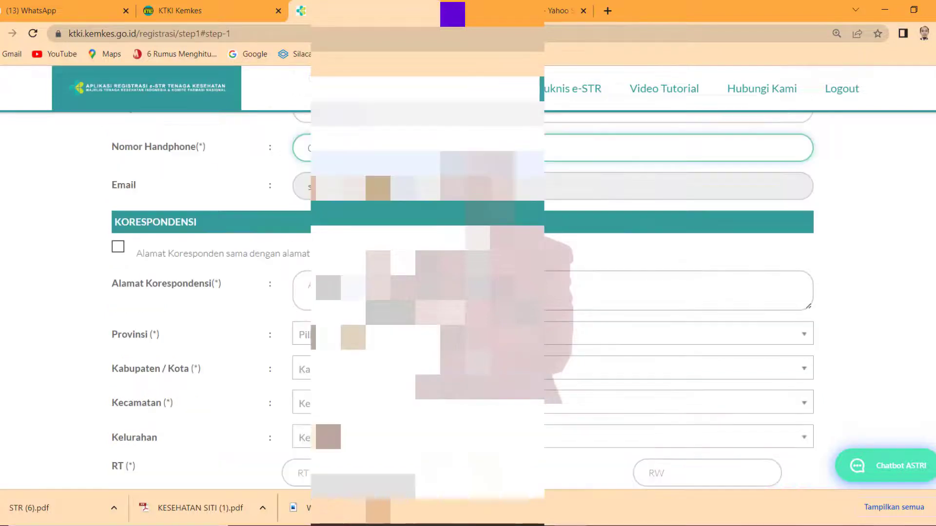
scroll(468, 293, "down", 3)
left_click(120, 122)
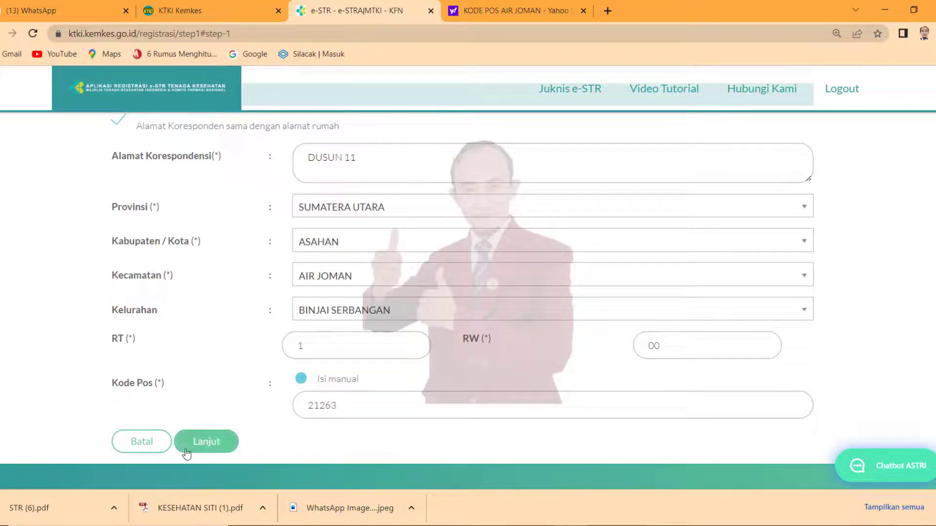
left_click(206, 442)
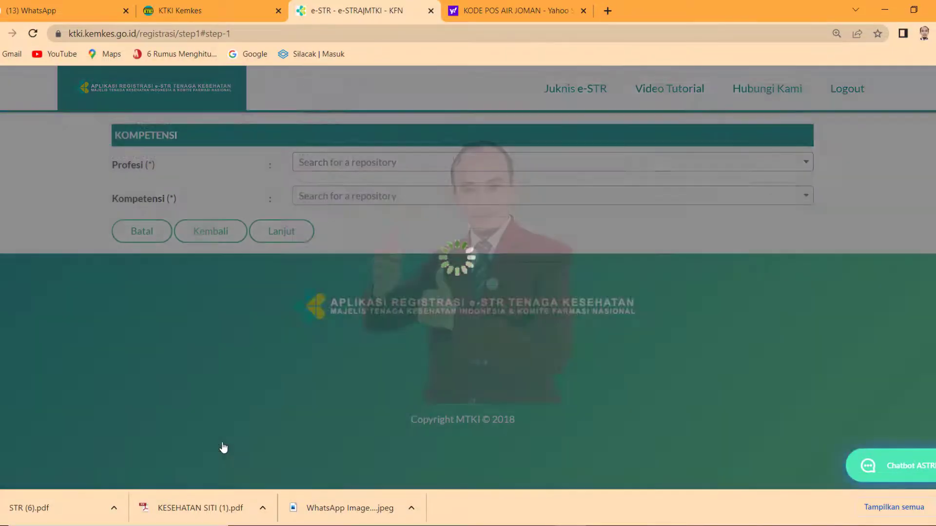
- Mark Saya Belum Bekerja and set education type, country Indonesia and the DIII-or-above level
scroll(415, 336, "up", 10)
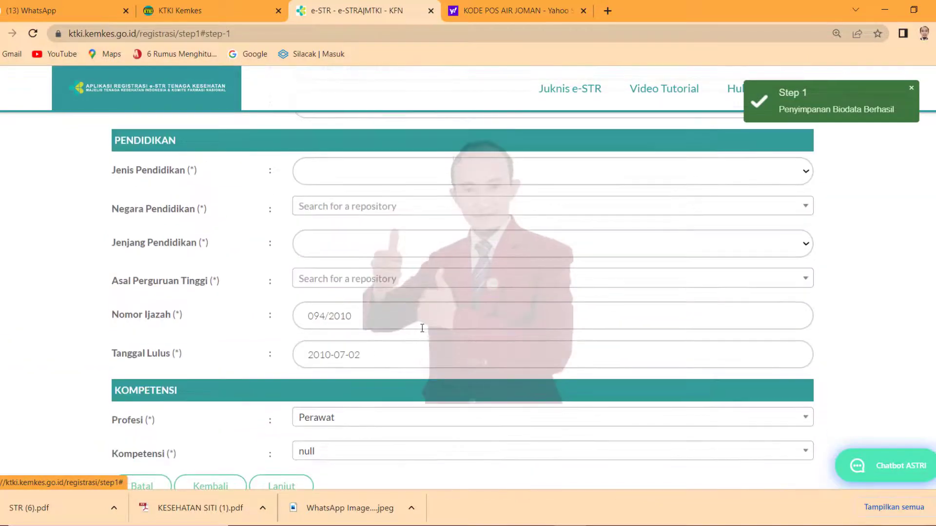
scroll(422, 329, "up", 5)
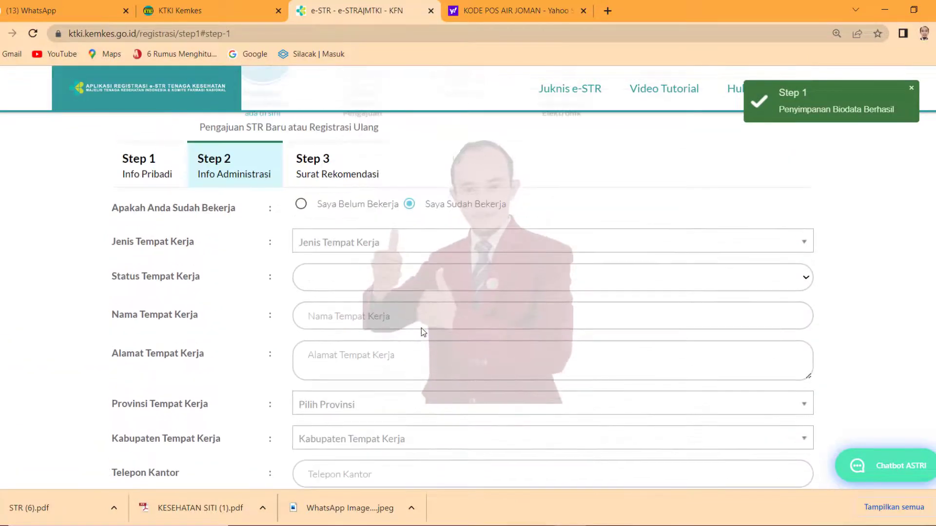
left_click(302, 204)
left_click(405, 273)
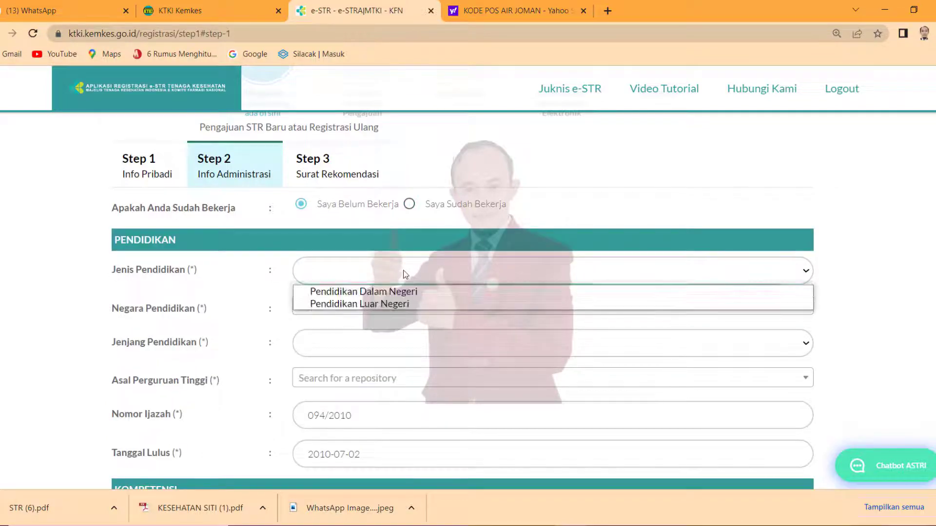
left_click(403, 304)
left_click(388, 315)
type("in")
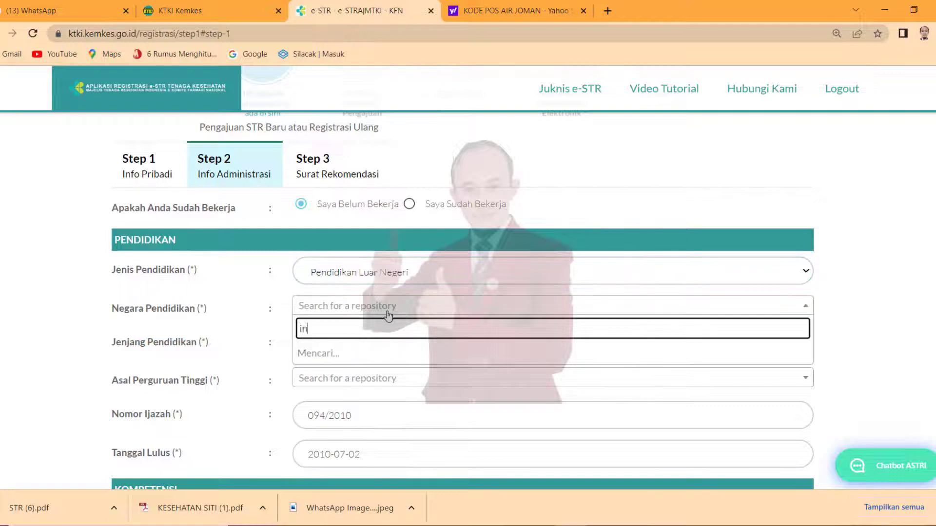
type("done")
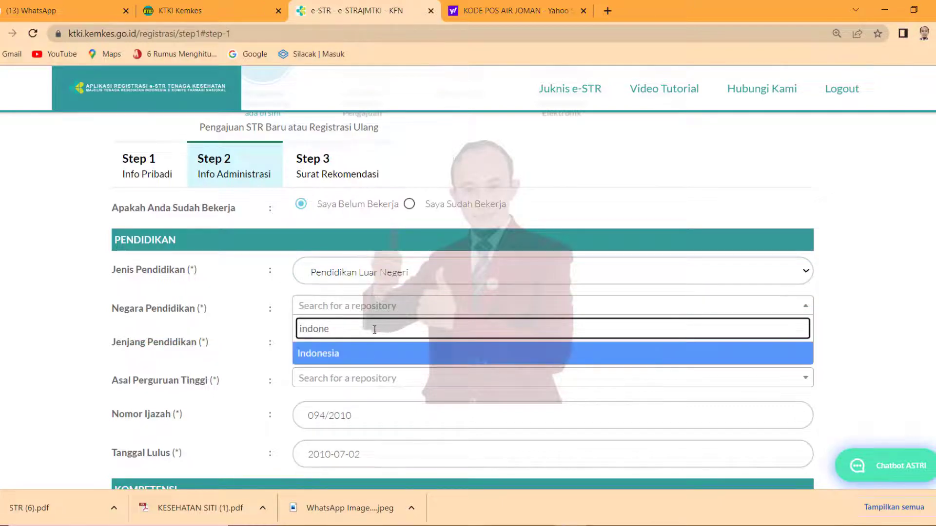
left_click(361, 356)
left_click(358, 347)
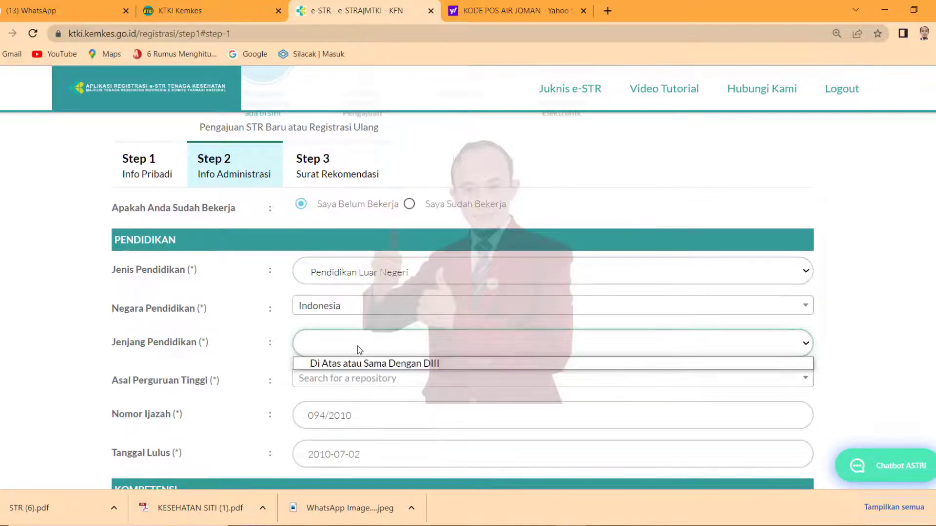
left_click(366, 364)
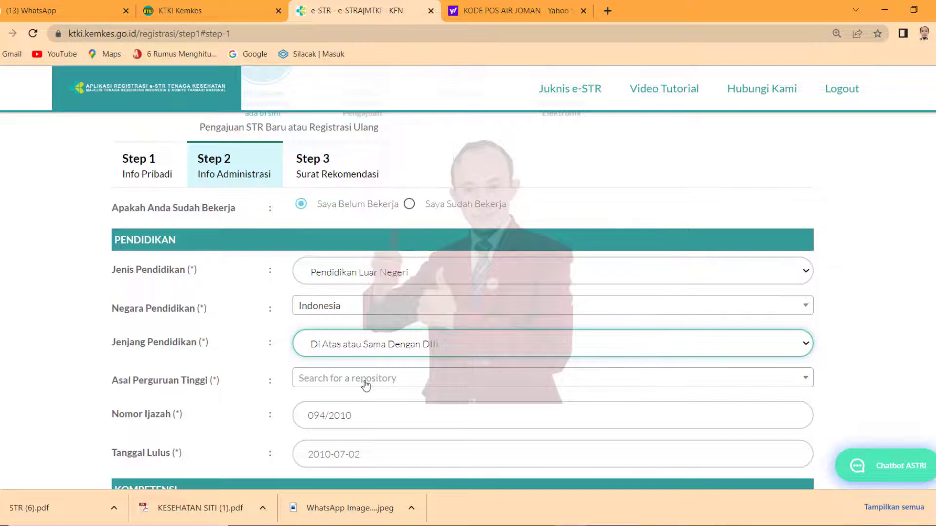
- Search 'lubuk pakam' and choose Akademi Keperawatan Medistra Lubuk Pakam as the university
left_click(365, 386)
type("lubuk pakam")
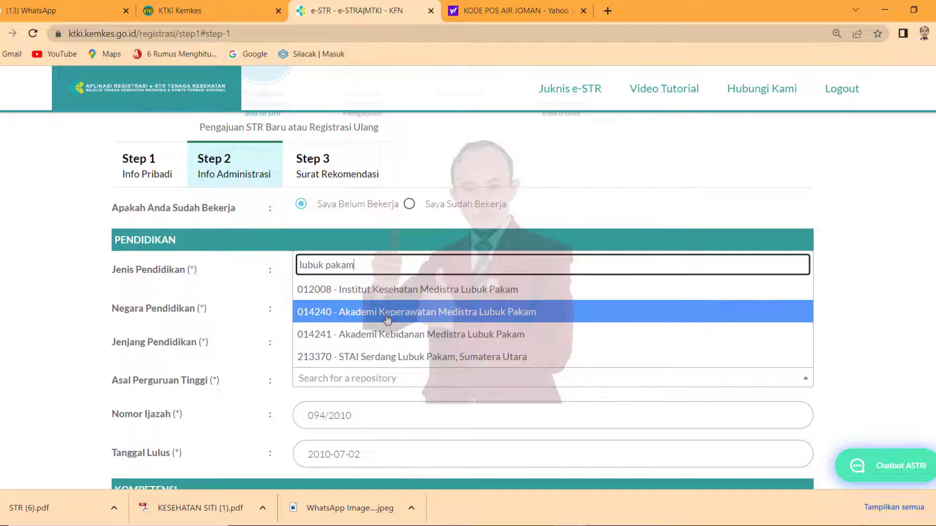
left_click(387, 319)
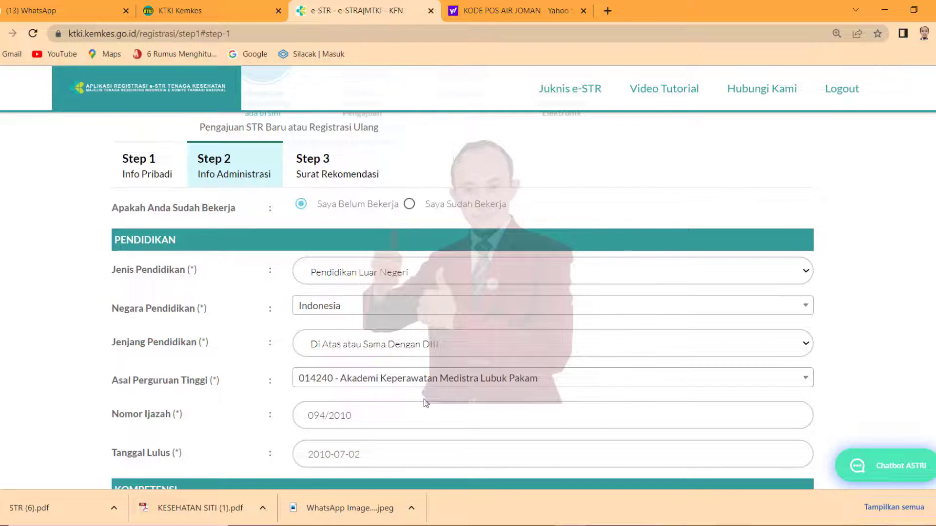
scroll(423, 398, "down", 5)
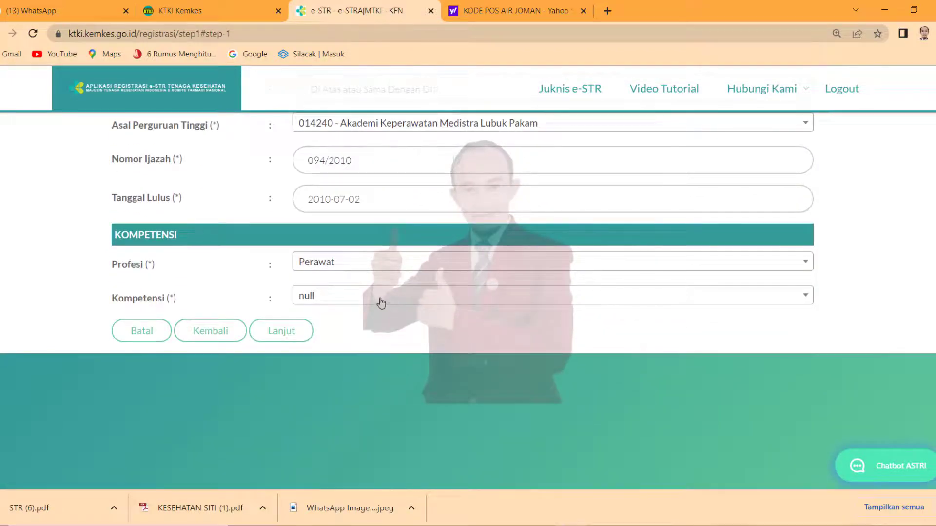
- Choose Ahli Madya Keperawatan - (D3) as competency, save with Lanjut, and finish with Selesai
left_click(382, 304)
left_click(380, 342)
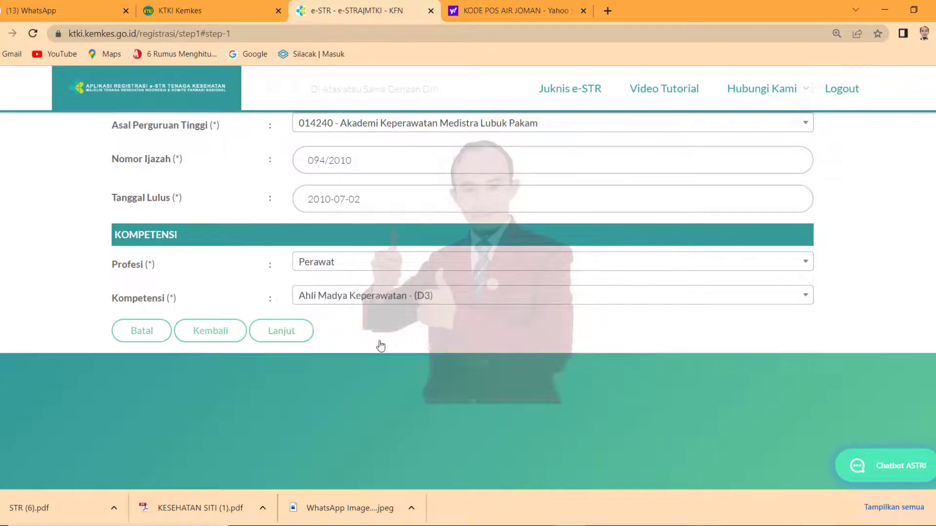
left_click(274, 337)
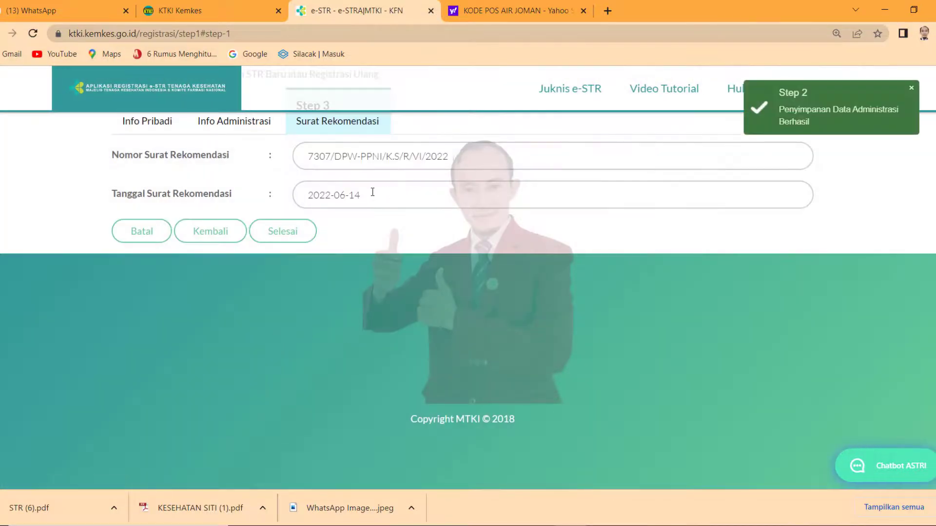
left_click(293, 238)
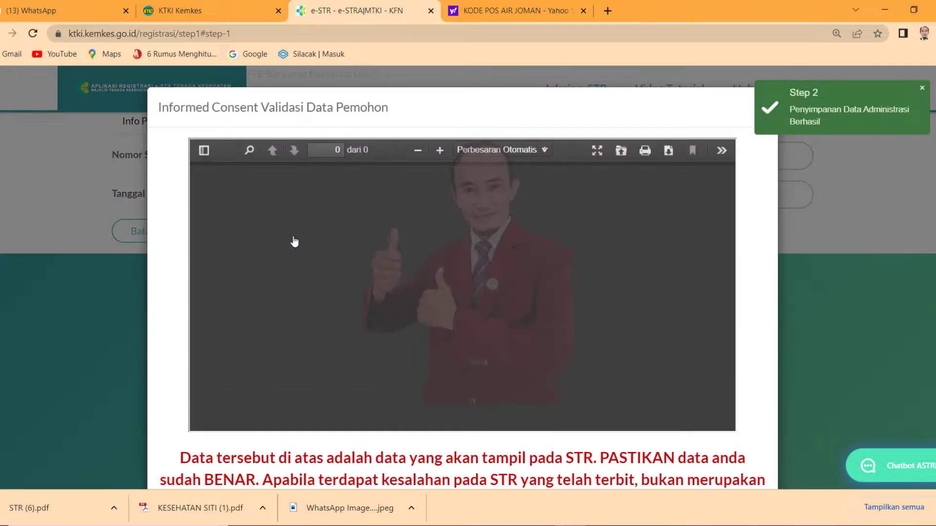